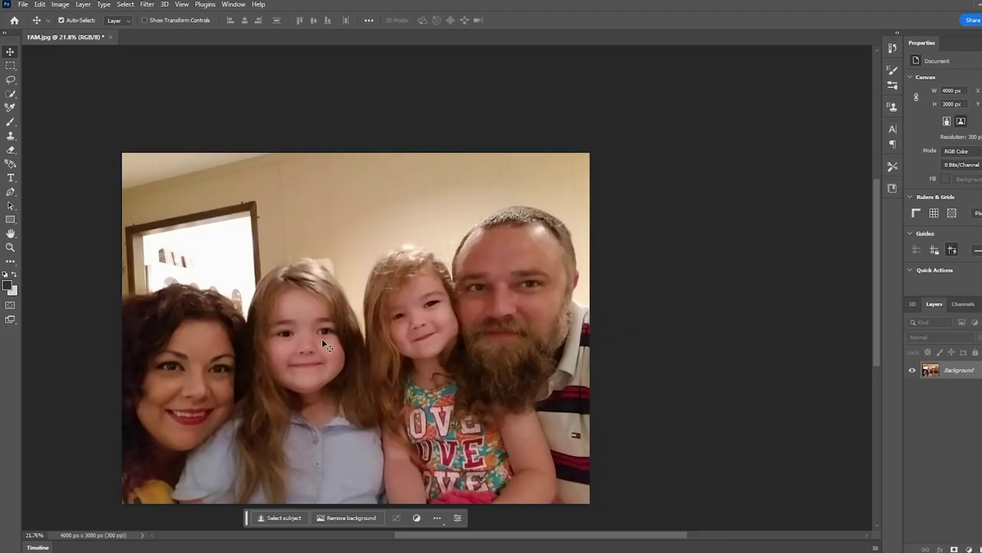
# Step: Select the four people with the Quick Selection tool's Select Subject, then zoom in slightly
pyautogui.click(11, 94)
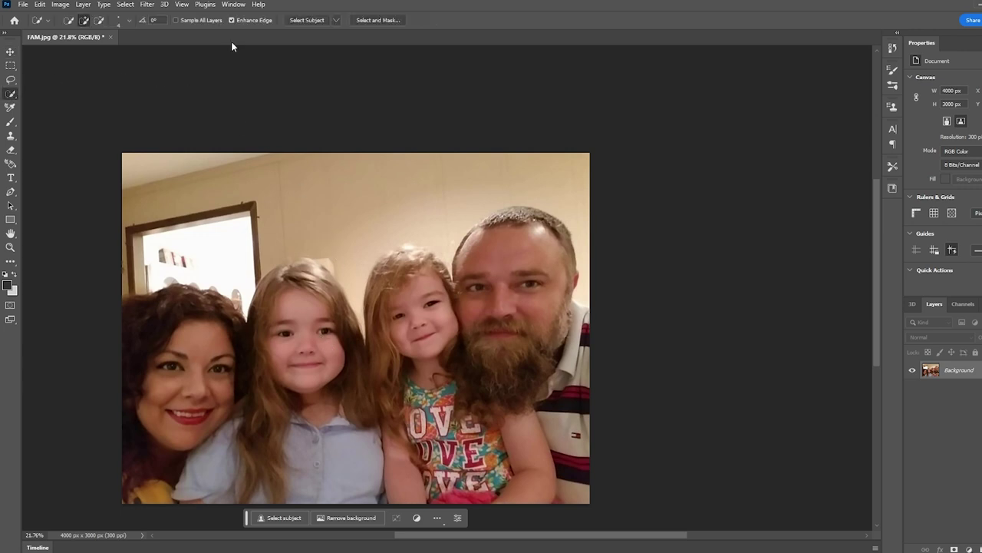
pyautogui.click(313, 21)
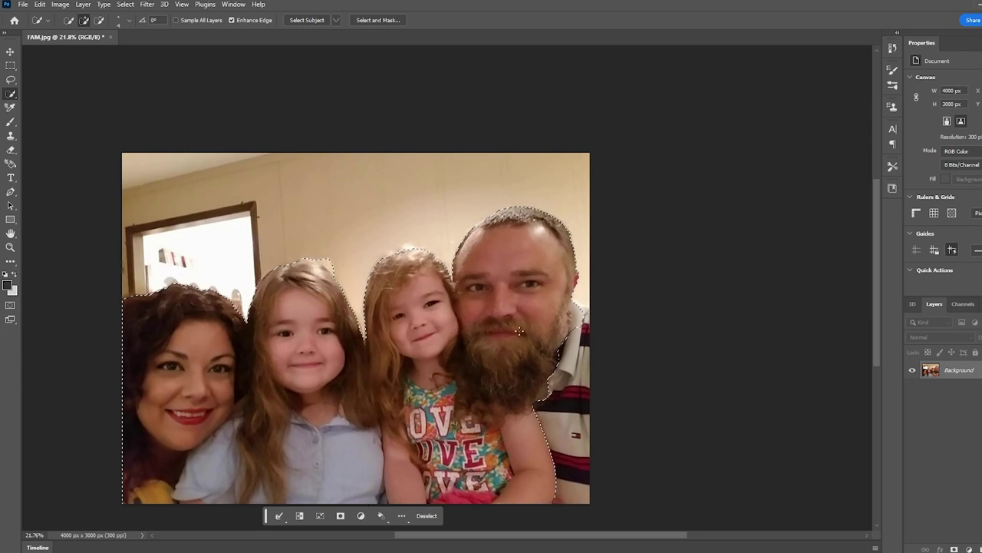
pyautogui.keyDown('alt'); pyautogui.scroll(2, 577, 392); pyautogui.keyUp('alt')
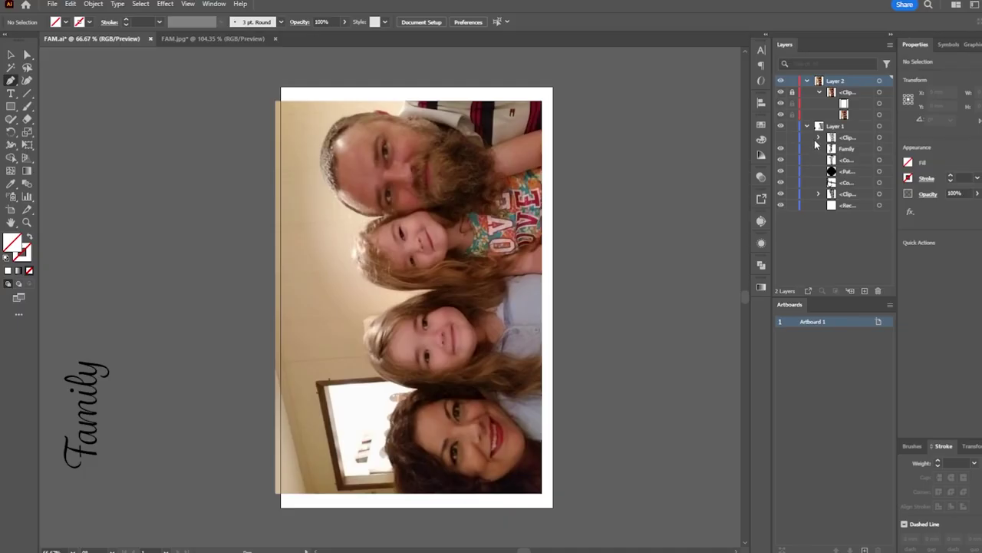
# Step: On a new layer, trace a Pen outline around the family's top edge and hair
pyautogui.click(864, 291)
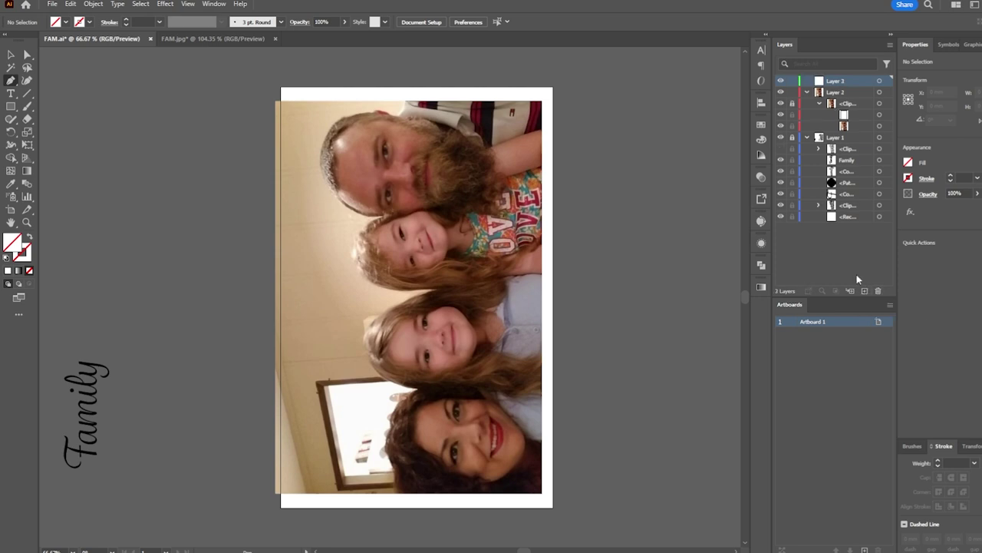
pyautogui.click(543, 102)
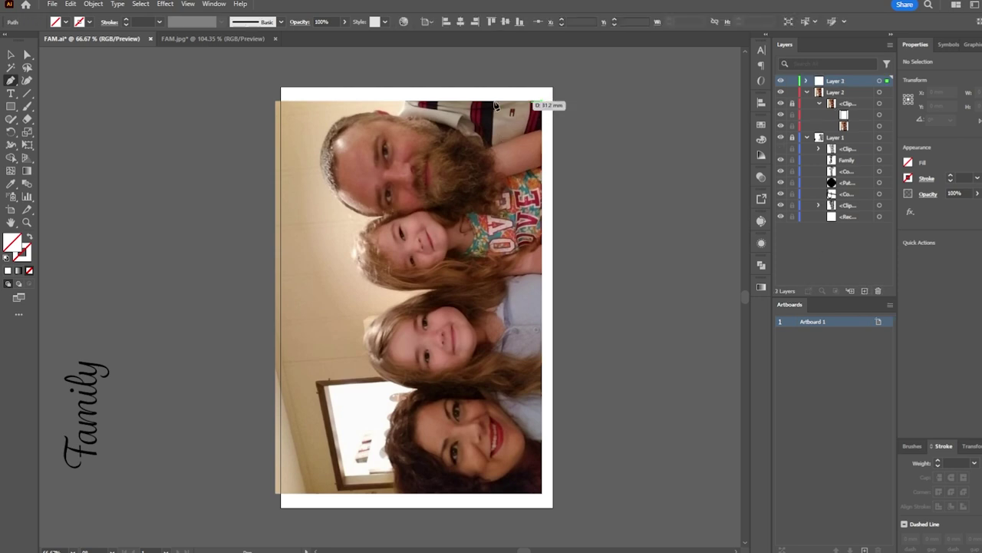
pyautogui.click(408, 102)
pyautogui.keyDown('alt'); pyautogui.scroll(6, 407, 104); pyautogui.keyUp('alt')
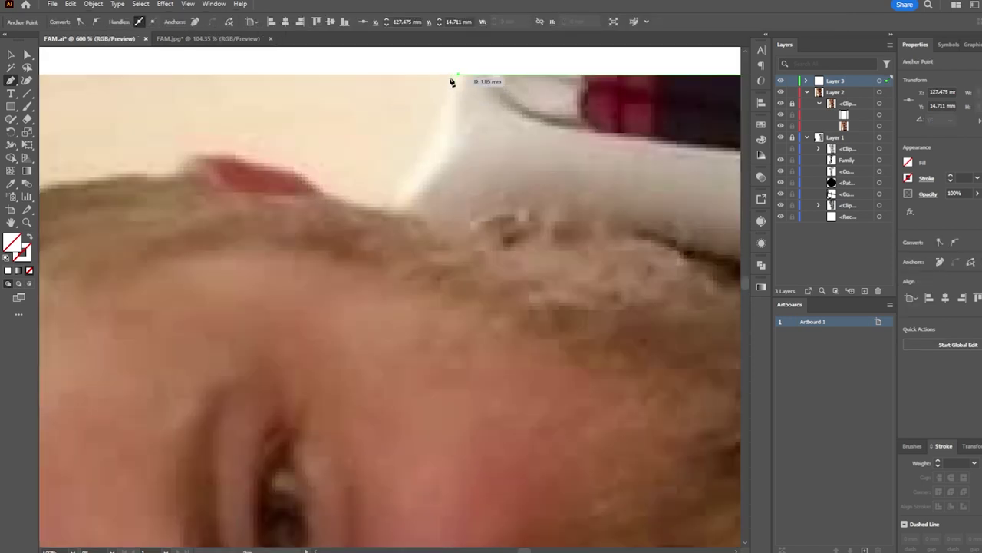
pyautogui.moveTo(452, 81); pyautogui.dragTo(444, 148)
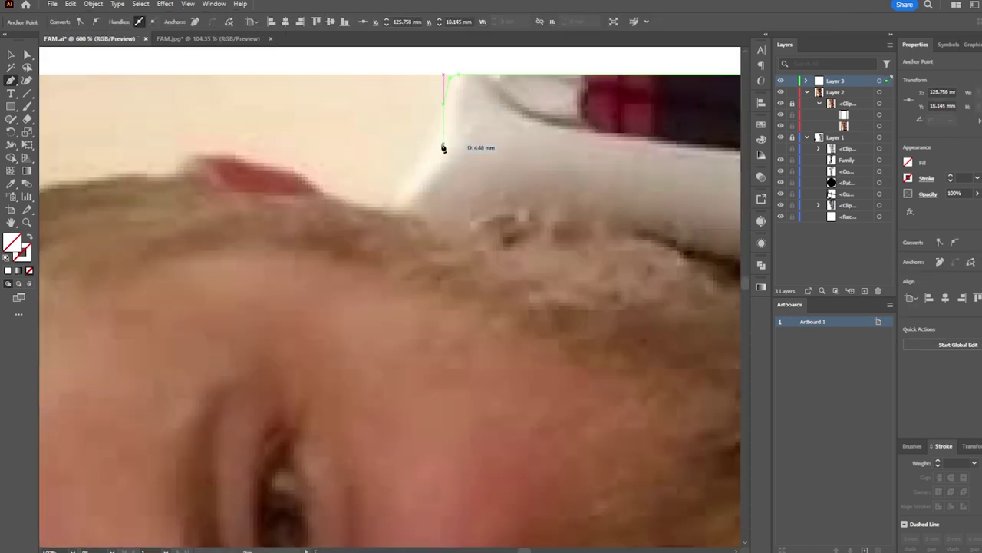
pyautogui.moveTo(391, 203); pyautogui.dragTo(330, 192)
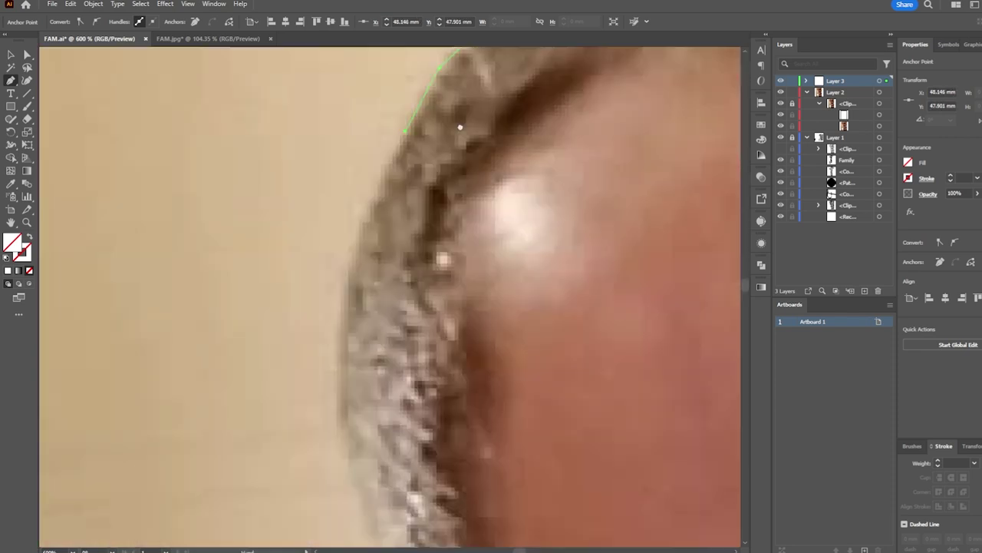
pyautogui.scroll(-5, 461, 128)
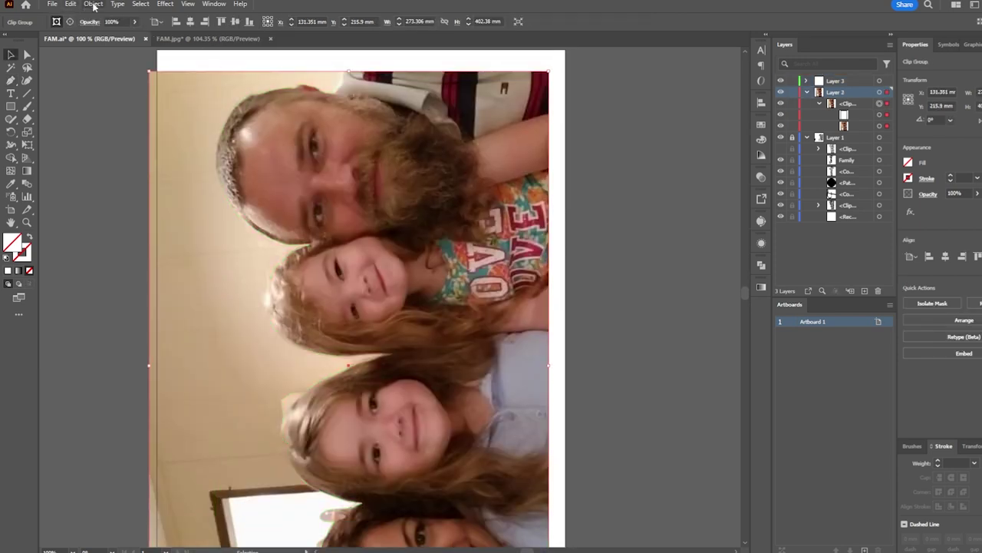
# Step: Rasterize the clipped photo group with a transparent background
pyautogui.click(93, 4)
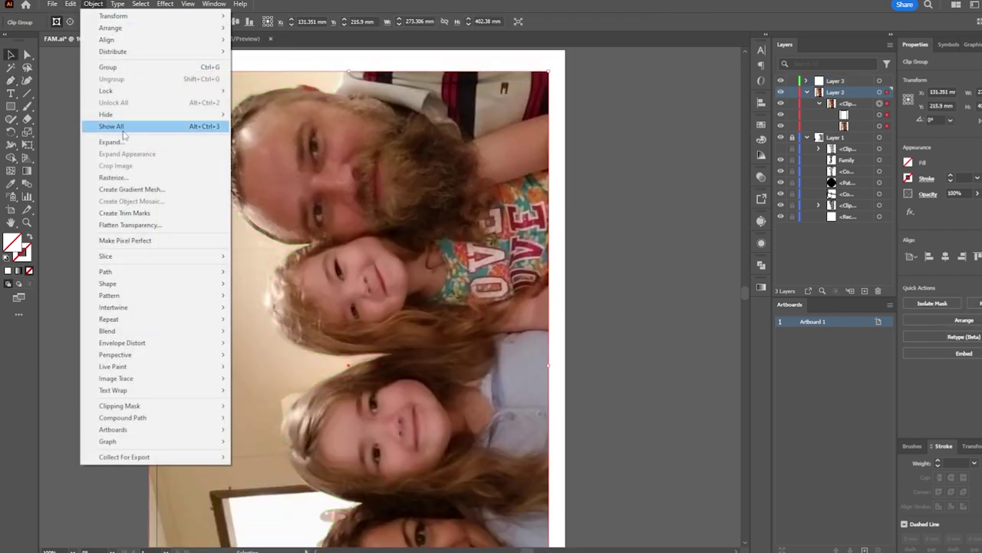
pyautogui.click(129, 181)
pyautogui.click(585, 253)
pyautogui.click(721, 367)
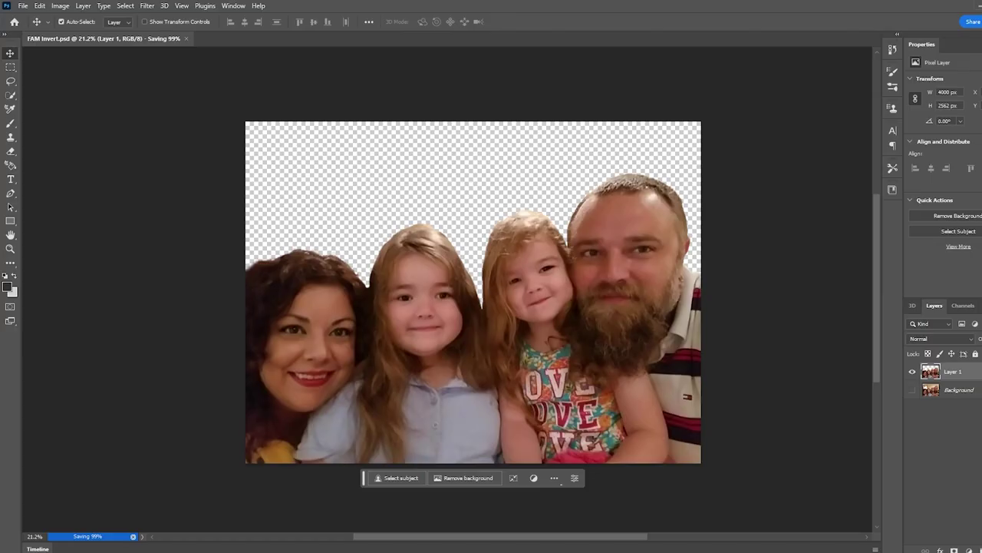
# Step: Apply a Black & White adjustment with the Default preset to the cut-out photo
pyautogui.click(61, 6)
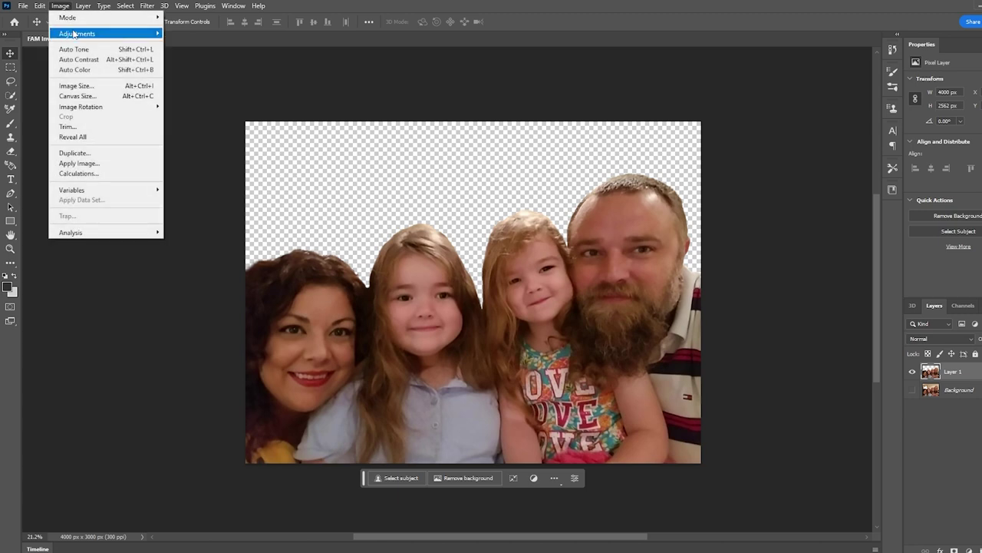
pyautogui.moveTo(75, 34)
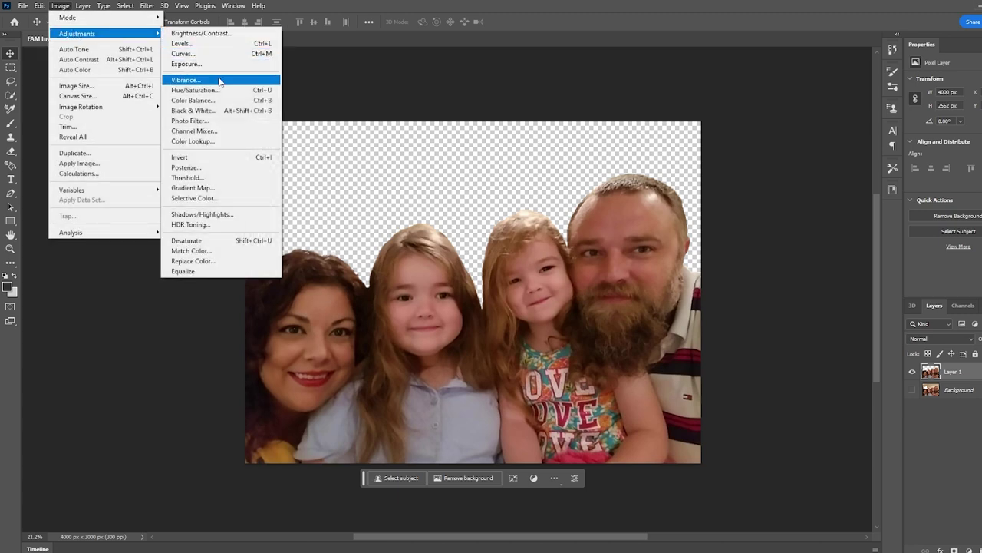
pyautogui.click(216, 113)
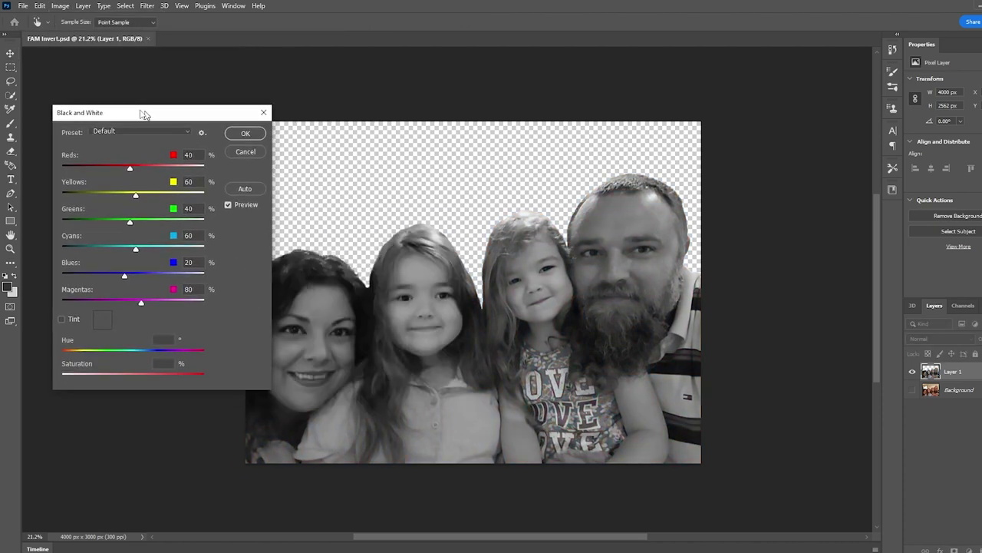
pyautogui.moveTo(146, 114); pyautogui.dragTo(109, 67)
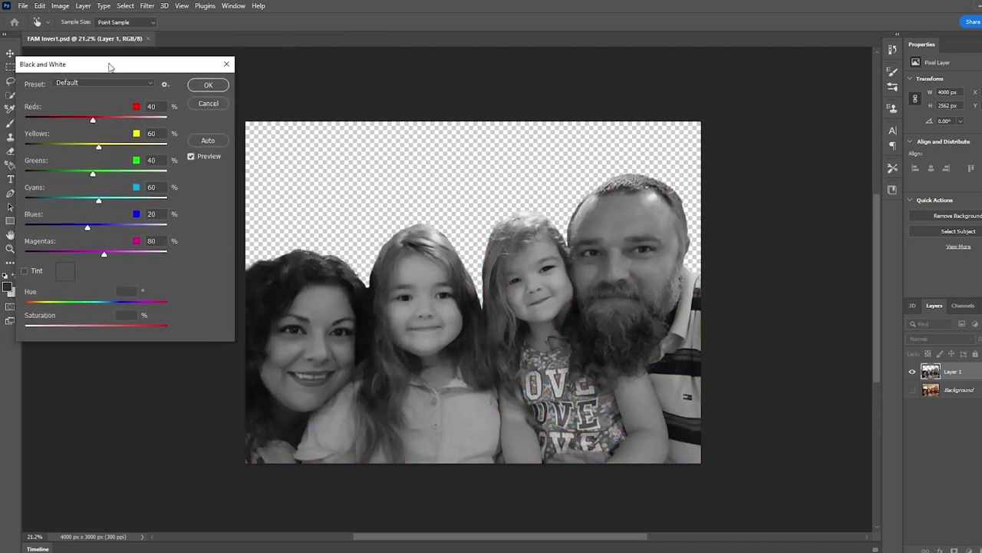
pyautogui.click(206, 86)
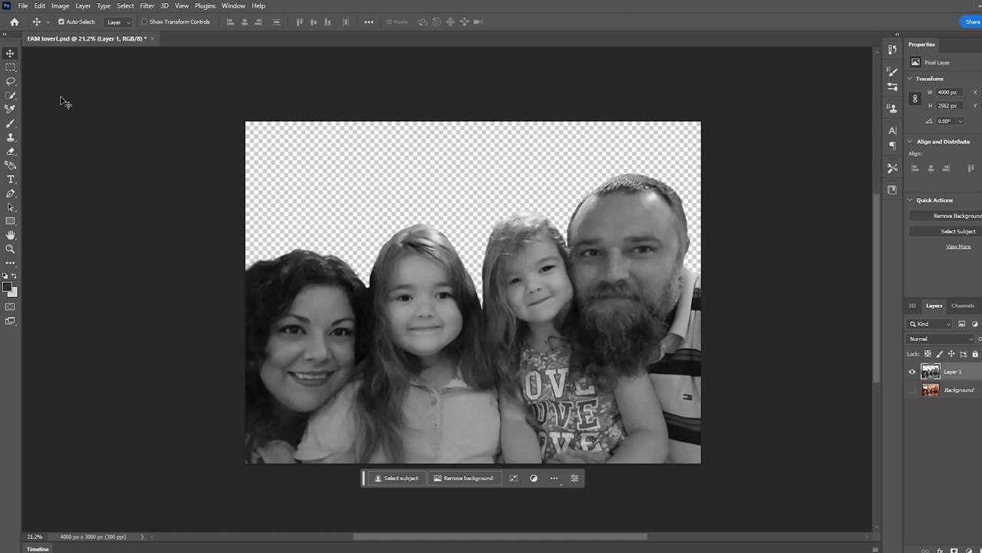
# Step: Invert the greyscale photo into a negative and bring up Levels with Ctrl+L
pyautogui.click(39, 6)
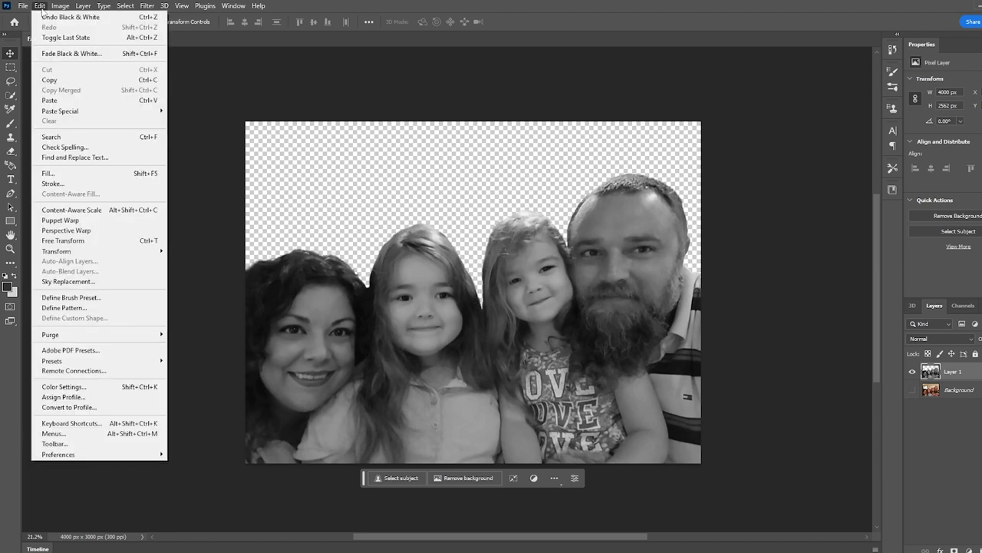
pyautogui.moveTo(59, 6)
pyautogui.moveTo(92, 34)
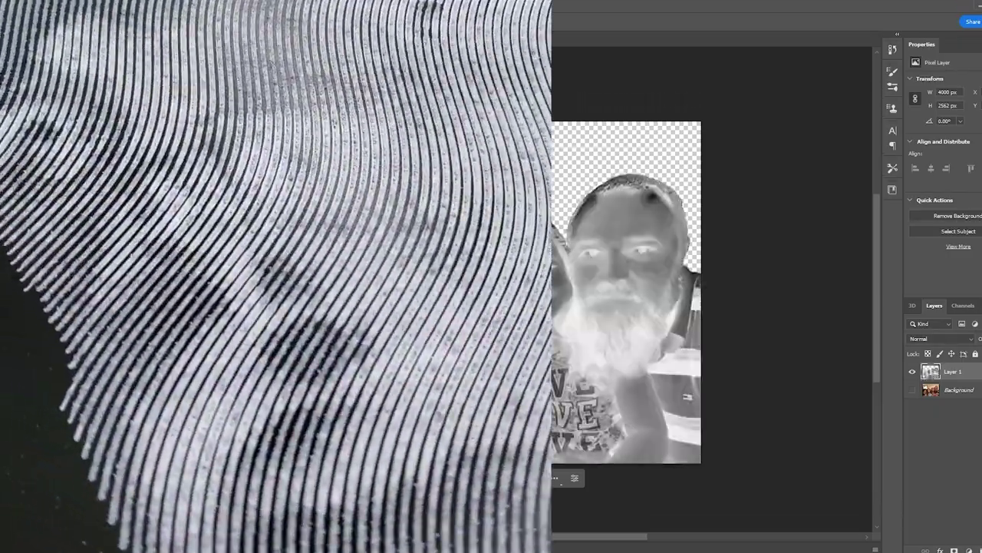
pyautogui.hotkey('ctrl', 'l')
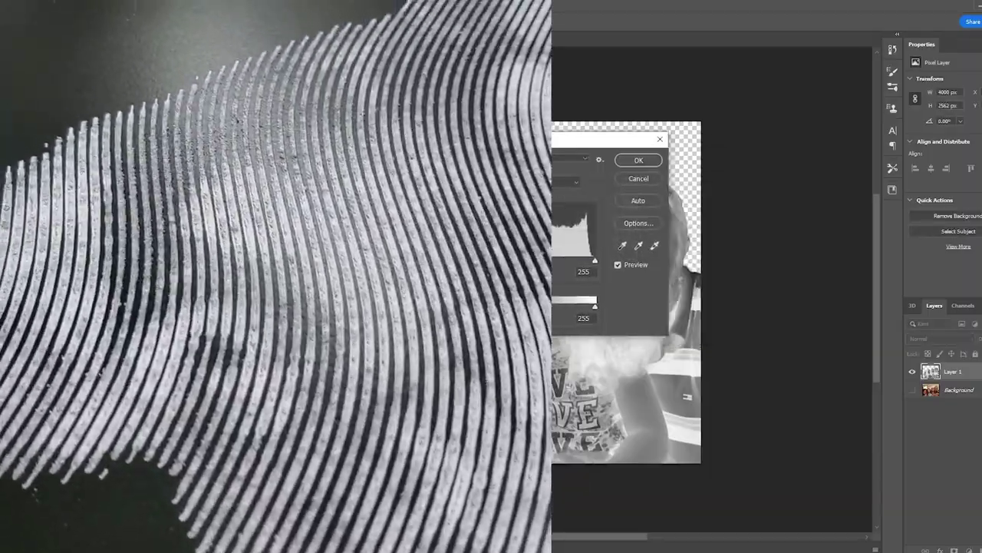
pyautogui.press('Return')
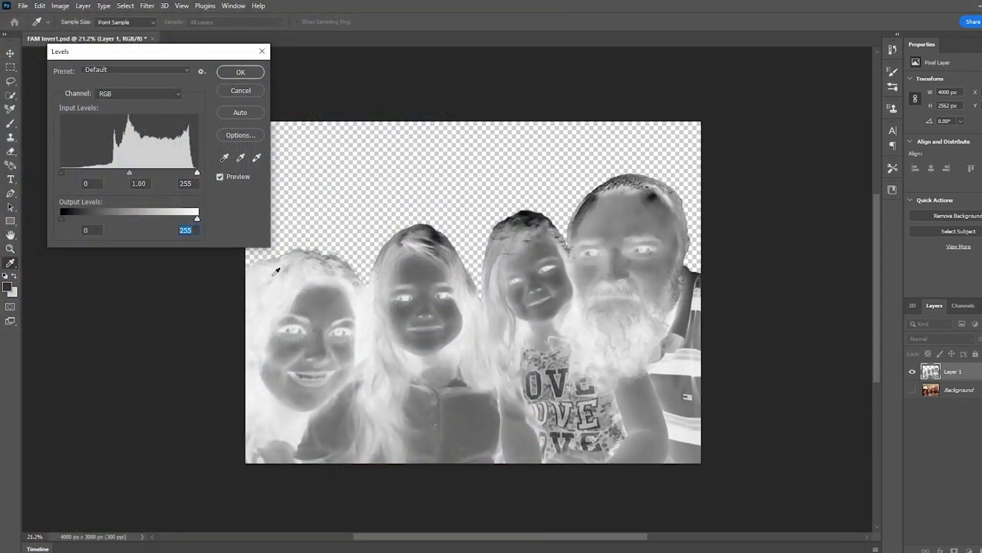
# Step: Set the Levels output range to 15–245 and the midtone to 0.79, then apply
pyautogui.write('245')
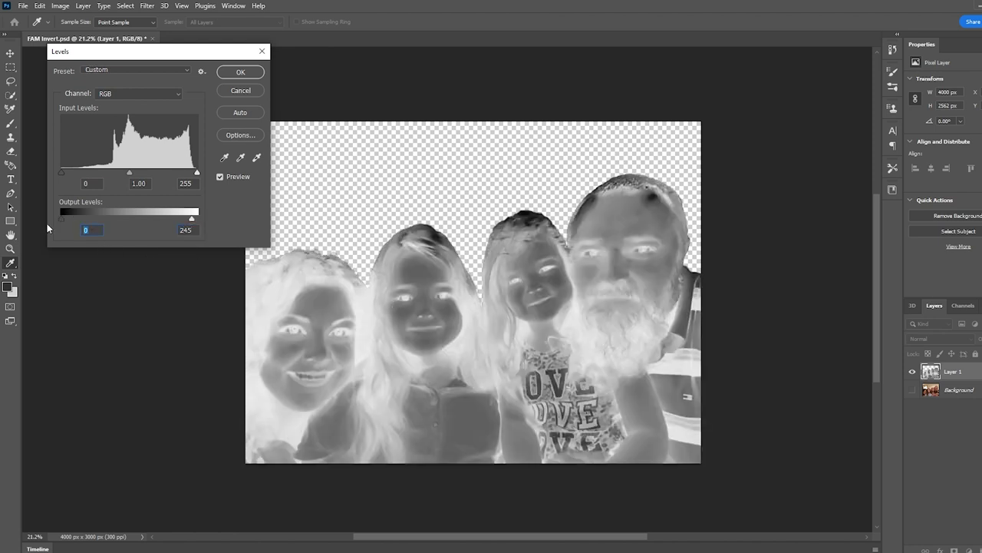
pyautogui.write('15')
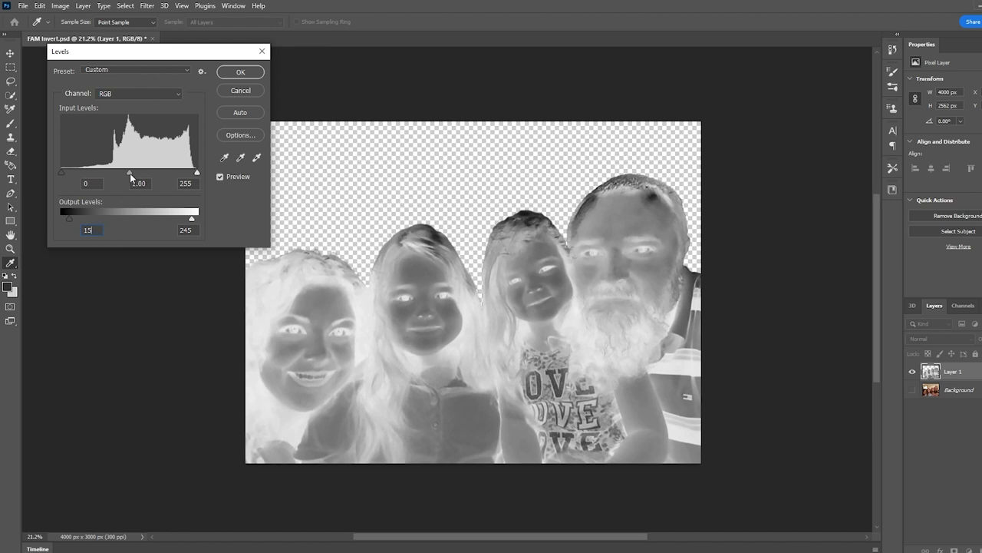
pyautogui.moveTo(129, 173); pyautogui.dragTo(139, 176)
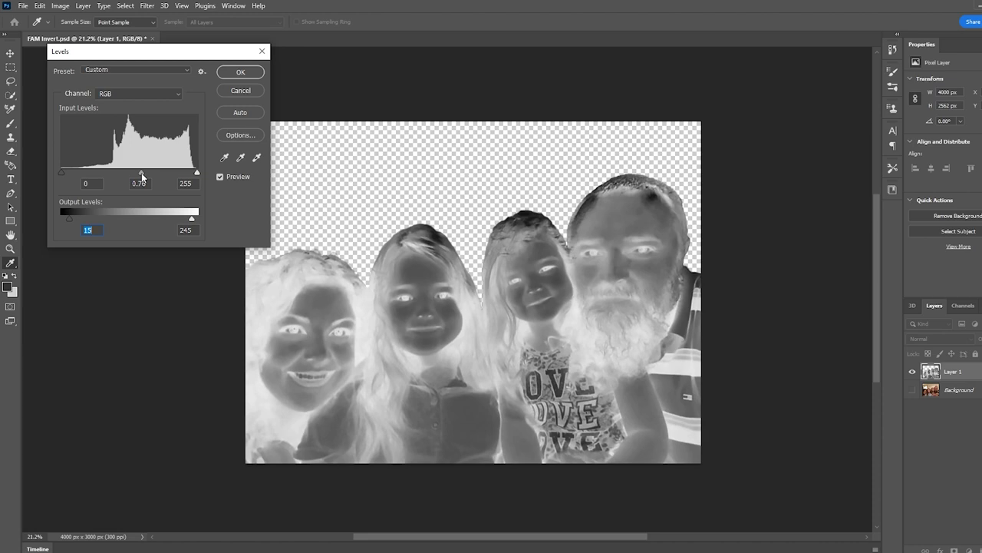
pyautogui.press('Return')
pyautogui.click(60, 5)
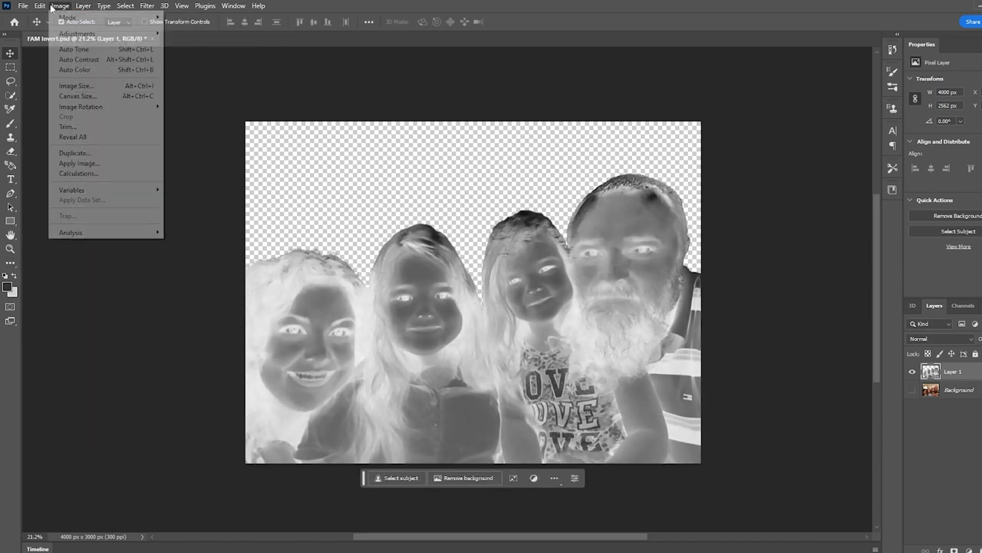
# Step: Set Exposure to −0.34 with gamma 0.83, then duplicate the photo as Layer 2
pyautogui.moveTo(102, 37)
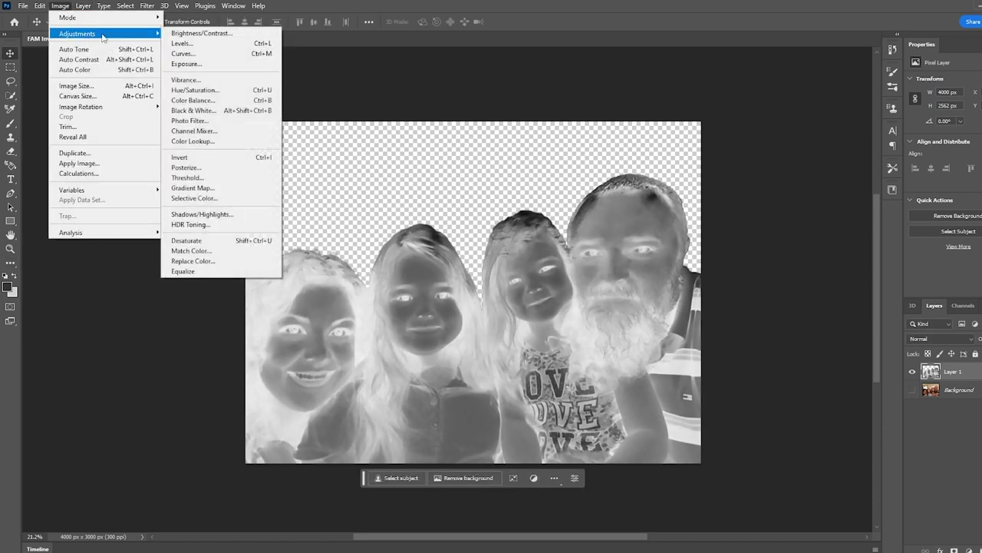
pyautogui.click(217, 65)
pyautogui.moveTo(858, 192); pyautogui.dragTo(863, 243)
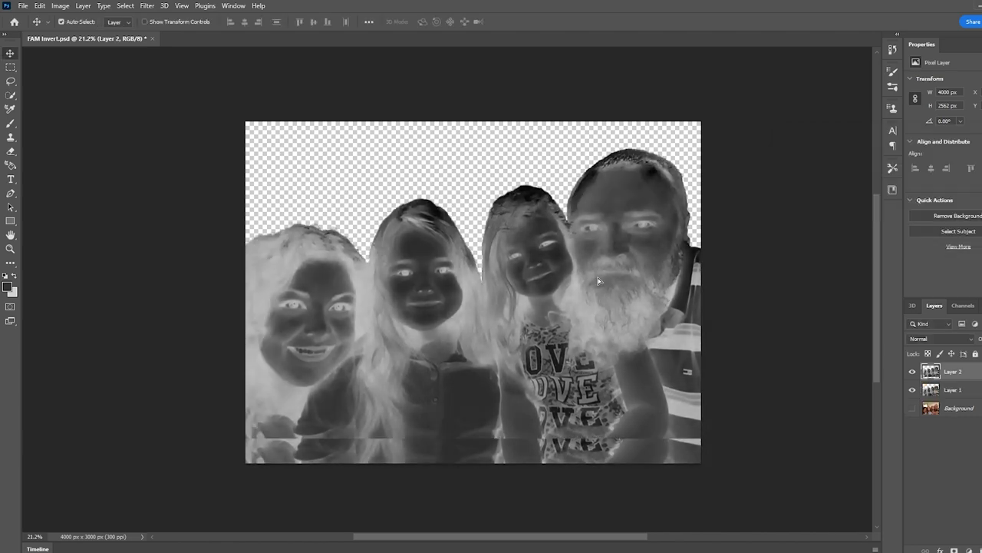
pyautogui.moveTo(598, 278); pyautogui.dragTo(598, 304)
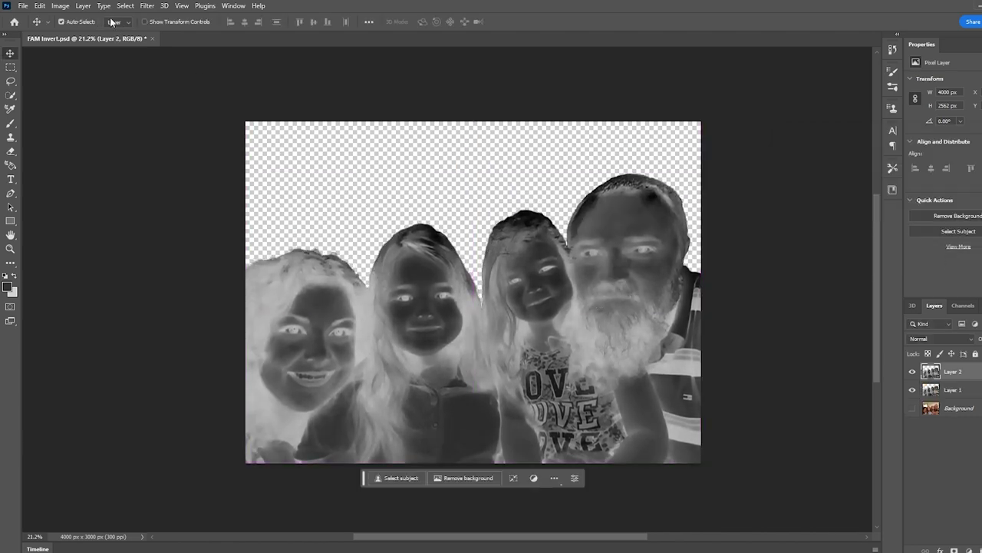
# Step: Apply a High Pass filter to Layer 2 with a radius of about 49.8 pixels
pyautogui.click(146, 8)
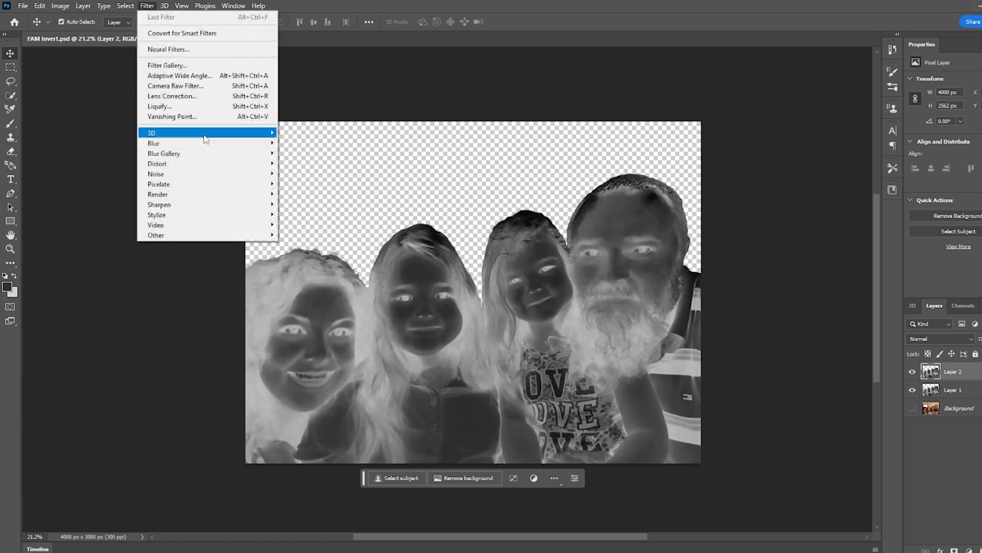
pyautogui.moveTo(208, 235)
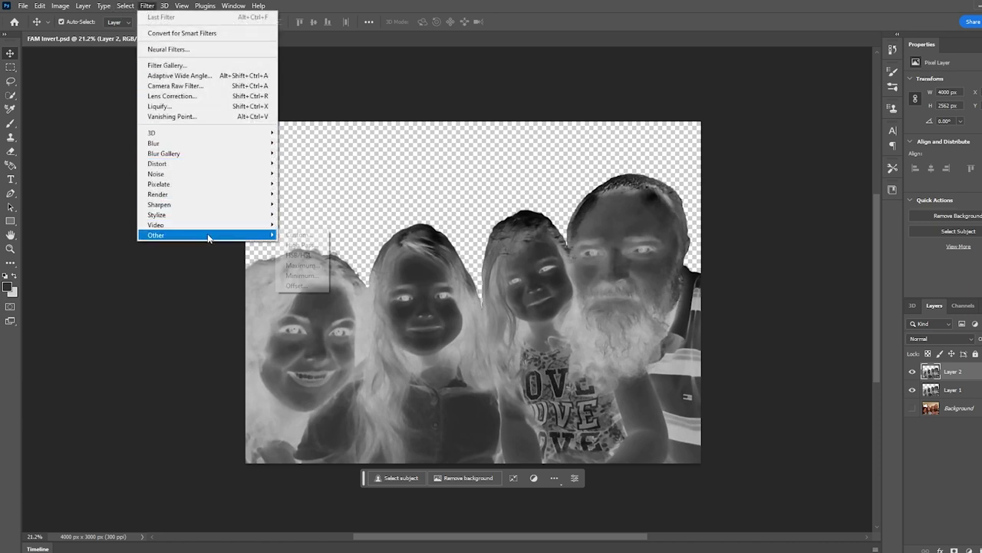
pyautogui.click(300, 245)
pyautogui.moveTo(493, 113); pyautogui.dragTo(185, 60)
pyautogui.moveTo(173, 180); pyautogui.dragTo(188, 179)
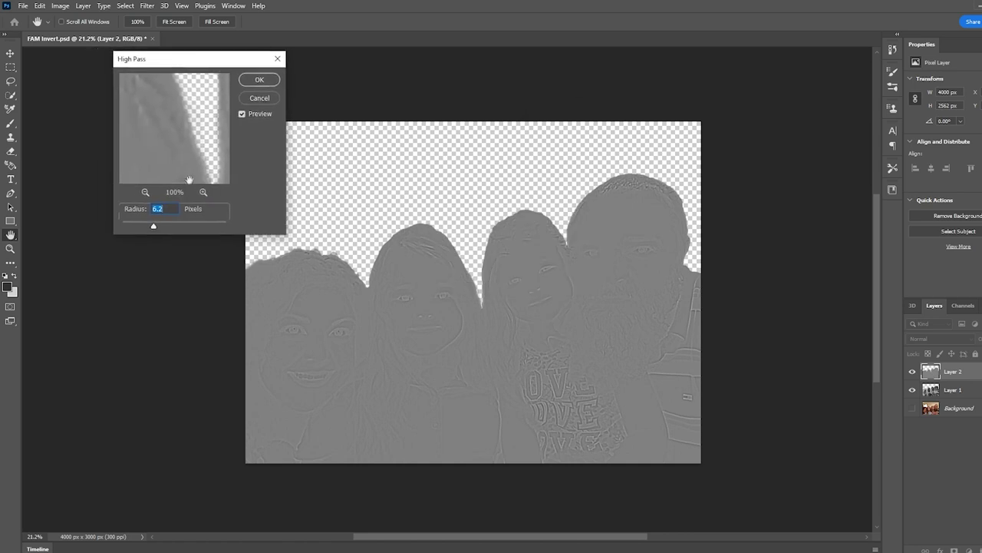
pyautogui.moveTo(154, 228); pyautogui.dragTo(175, 228)
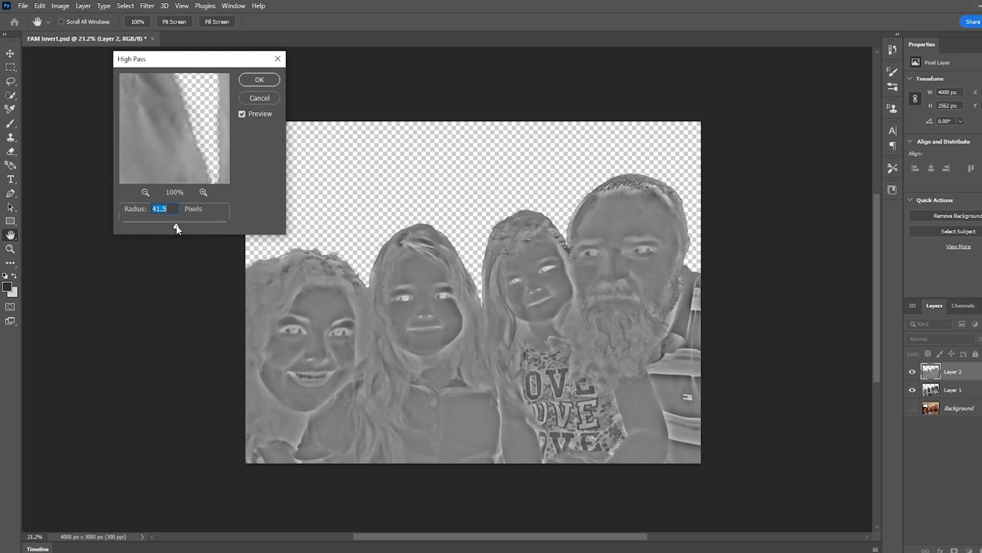
pyautogui.moveTo(176, 228); pyautogui.dragTo(170, 228)
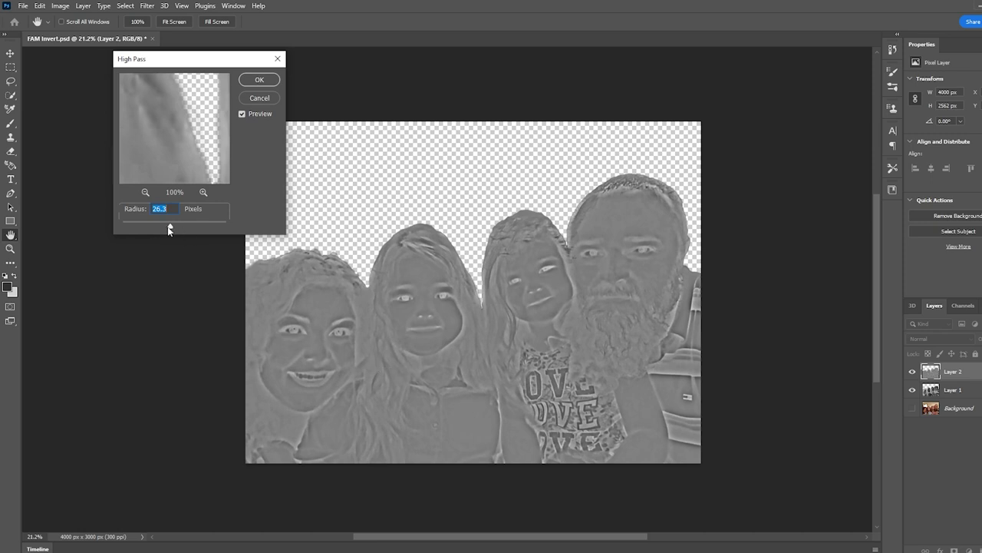
pyautogui.moveTo(168, 228); pyautogui.dragTo(180, 229)
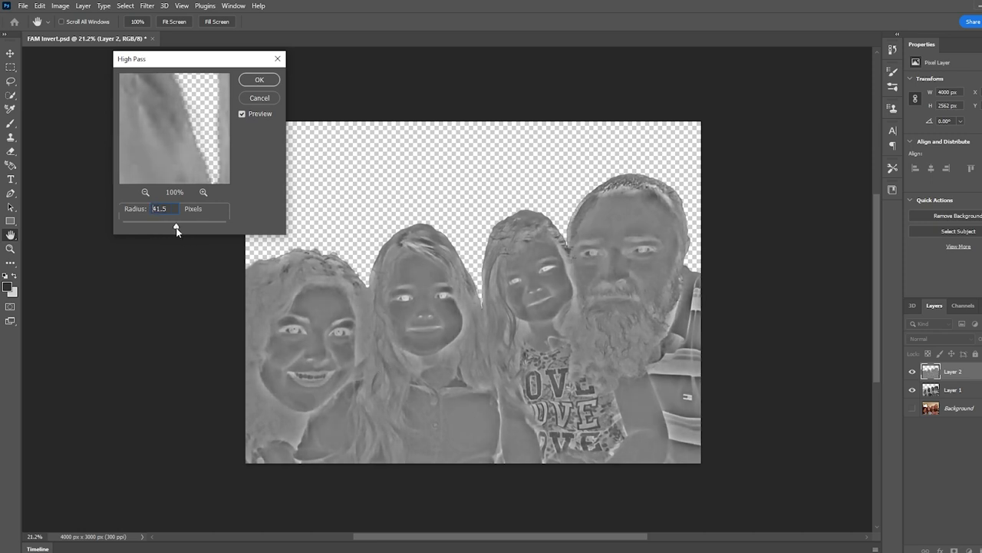
pyautogui.moveTo(182, 228); pyautogui.dragTo(179, 229)
pyautogui.click(259, 80)
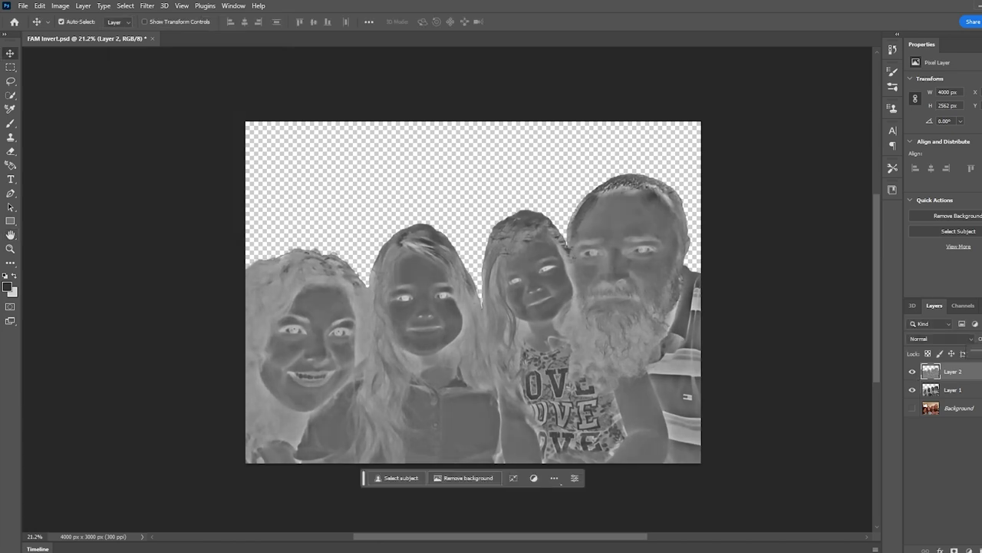
# Step: Set Layer 2's blend mode to Hard Light
pyautogui.click(940, 338)
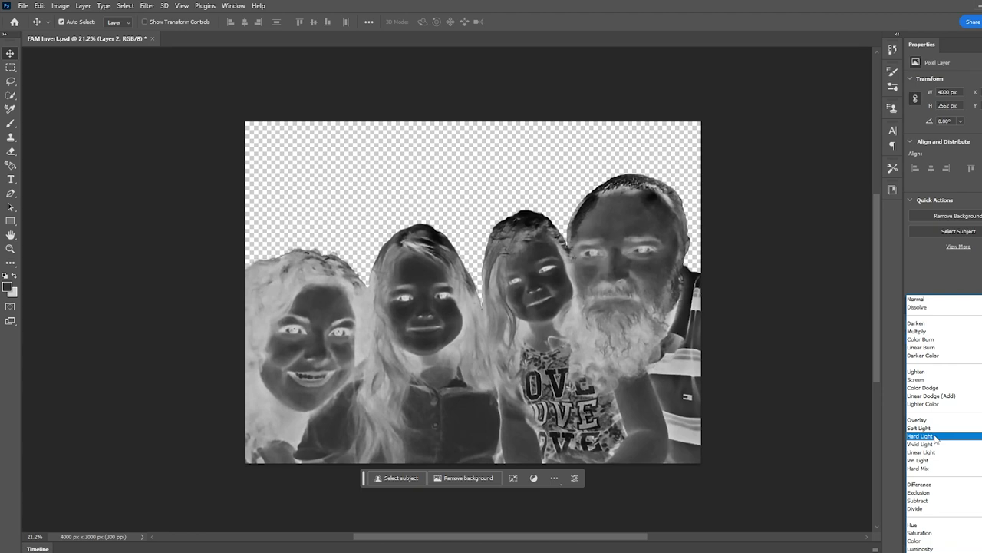
pyautogui.click(935, 435)
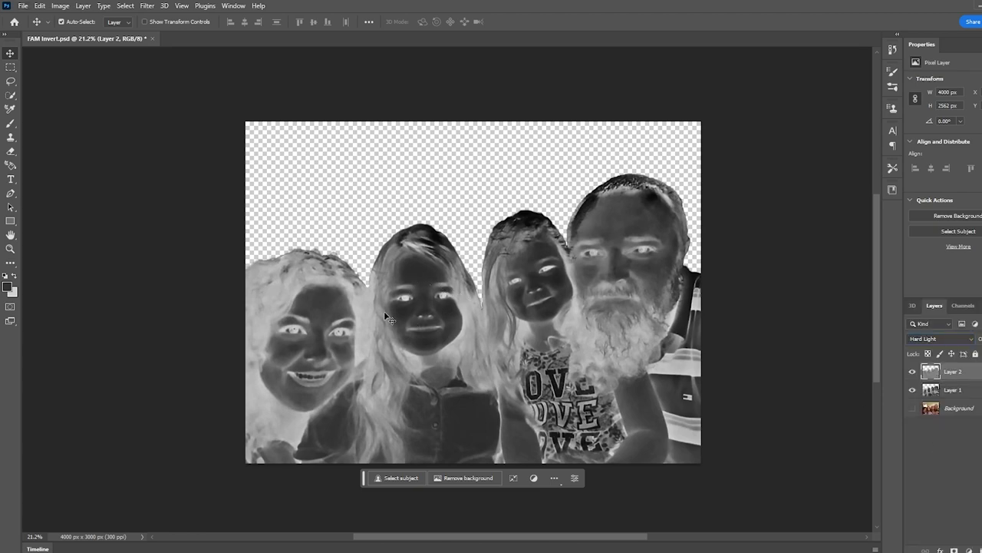
pyautogui.press('b')
pyautogui.keyDown('alt'); pyautogui.scroll(3, 510, 387); pyautogui.keyUp('alt')
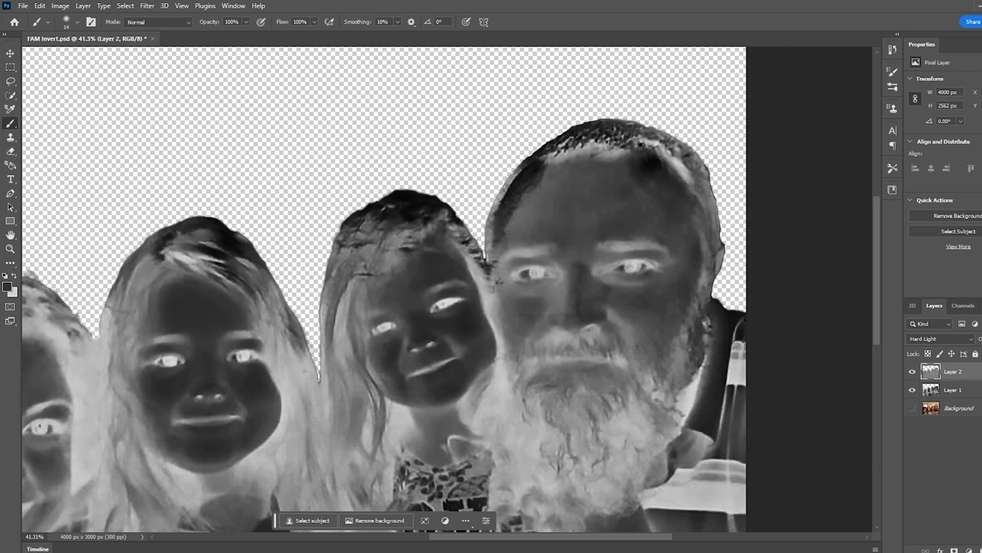
# Step: Add a new empty layer and set the foreground colour to dark grey #454444
pyautogui.hotkey('ctrl', 'shift', 'alt', 'n')
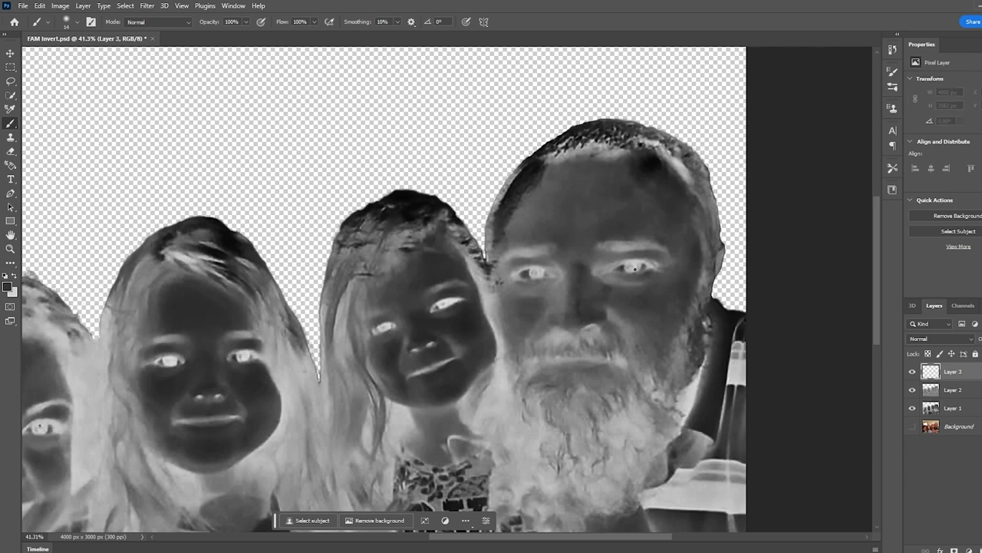
pyautogui.keyDown('alt'); pyautogui.scroll(5, 634, 269); pyautogui.keyUp('alt')
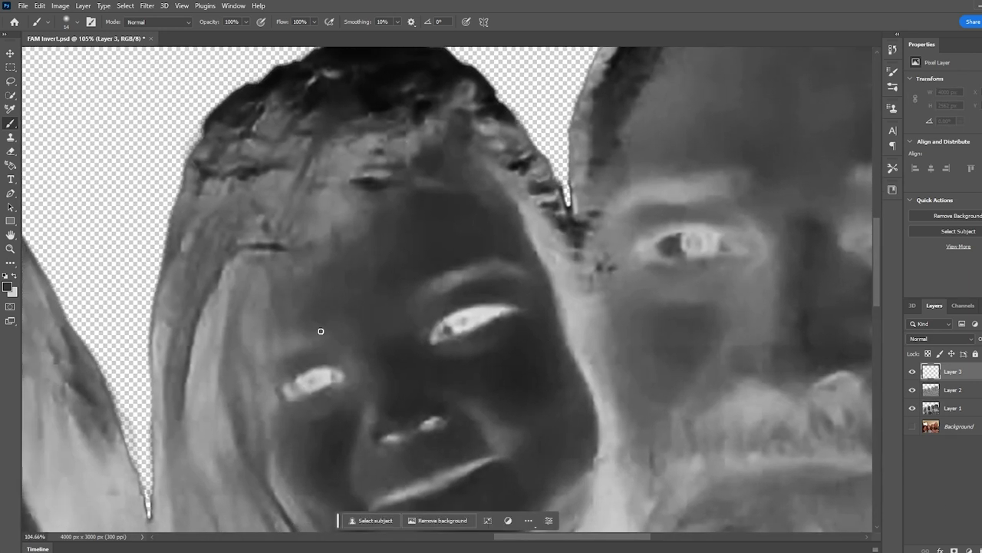
pyautogui.click(7, 286)
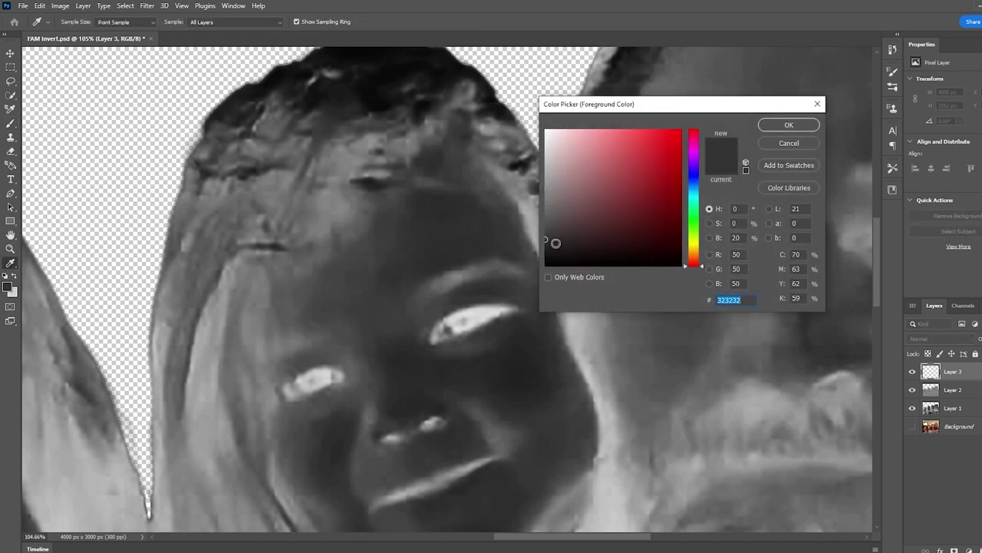
pyautogui.moveTo(545, 238); pyautogui.dragTo(546, 229)
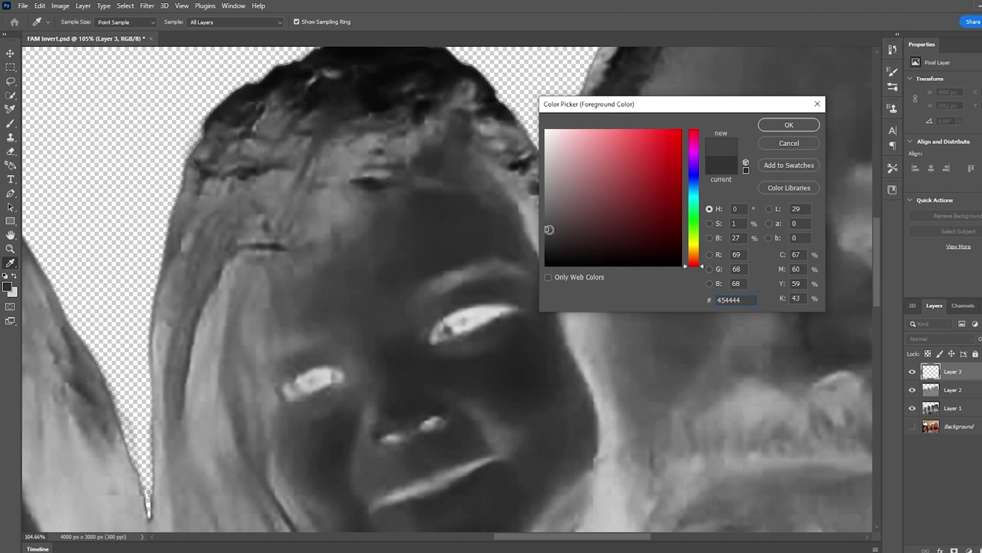
pyautogui.click(547, 228)
pyautogui.click(789, 125)
# Step: Brush dark grey over the first eye highlights, undoing one stray dab
pyautogui.press('b')
pyautogui.keyDown('alt'); pyautogui.scroll(5, 266, 372); pyautogui.keyUp('alt')
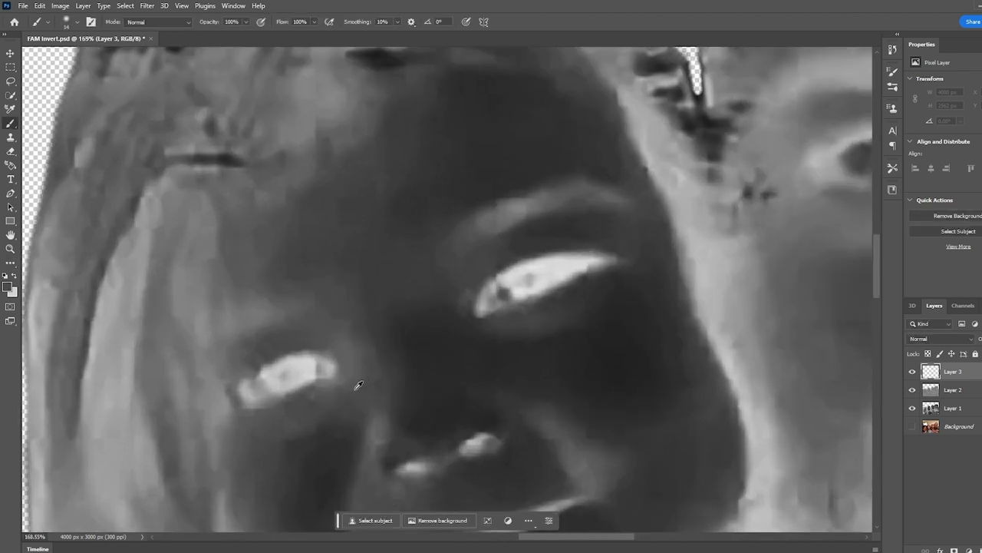
pyautogui.click(305, 378)
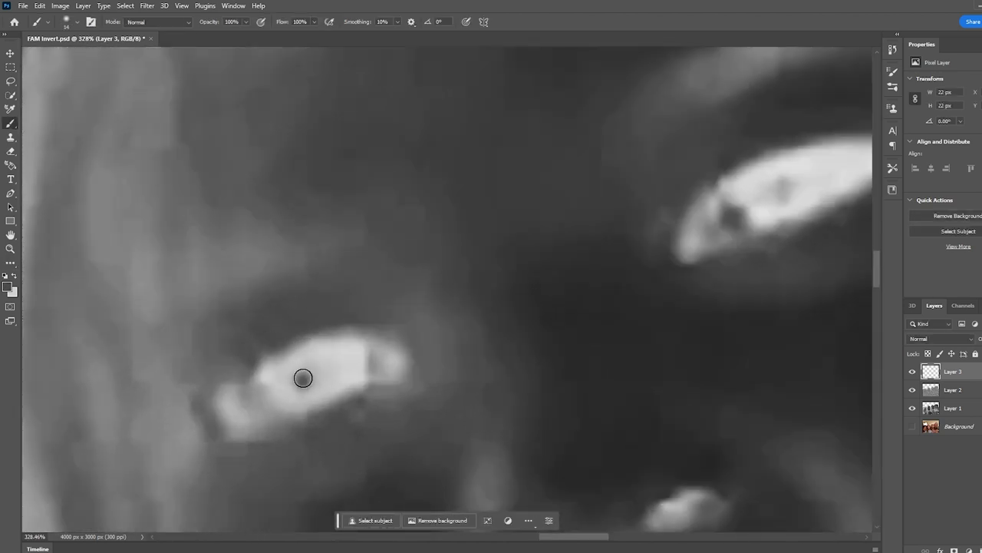
pyautogui.moveTo(307, 371)
pyautogui.mouseDown()
pyautogui.moveTo(327, 368)
pyautogui.moveTo(309, 376)
pyautogui.mouseUp()
pyautogui.moveTo(719, 245)
pyautogui.mouseDown()
pyautogui.moveTo(517, 325)
pyautogui.moveTo(531, 297)
pyautogui.mouseUp()
pyautogui.click(528, 299)
pyautogui.hotkey('ctrl', 'z')
pyautogui.keyDown('alt'); pyautogui.scroll(-5, 497, 340); pyautogui.keyUp('alt')
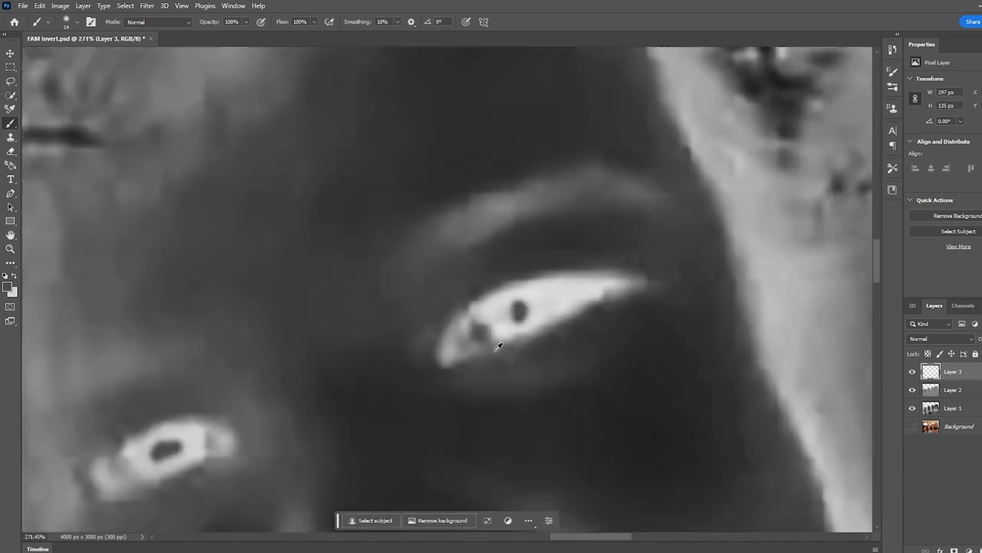
pyautogui.keyDown('alt'); pyautogui.scroll(5, 483, 343); pyautogui.keyUp('alt')
# Step: Dab dark grey into the remaining eye highlights of the middle and left faces
pyautogui.click(442, 309)
pyautogui.keyDown('alt'); pyautogui.scroll(-3, 460, 322); pyautogui.keyUp('alt')
pyautogui.keyDown('alt'); pyautogui.scroll(3, 312, 350); pyautogui.keyUp('alt')
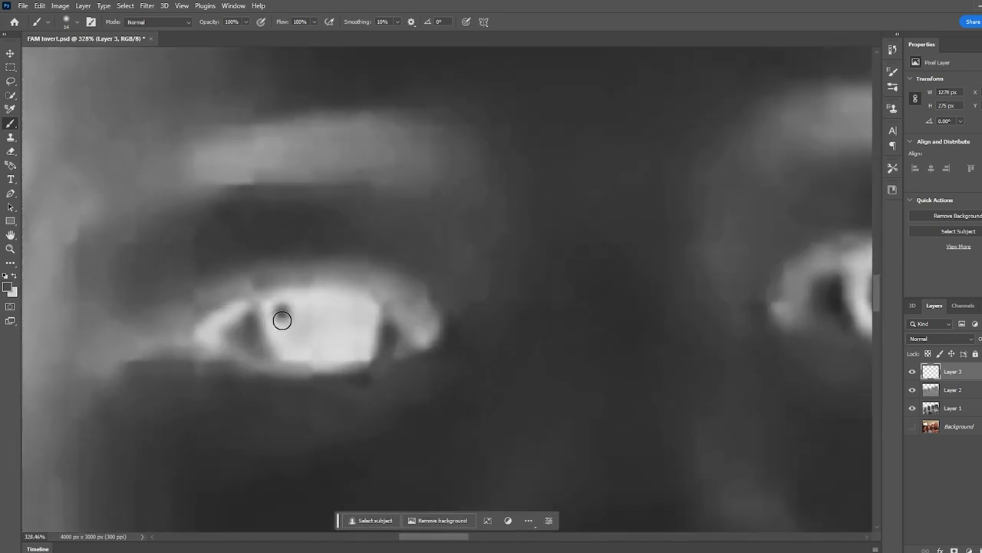
pyautogui.click(281, 318)
pyautogui.keyDown('alt'); pyautogui.scroll(-5, 291, 338); pyautogui.keyUp('alt')
pyautogui.keyDown('alt'); pyautogui.scroll(3, 314, 416); pyautogui.keyUp('alt')
pyautogui.click(257, 343)
pyautogui.keyDown('alt'); pyautogui.scroll(-2, 256, 343); pyautogui.keyUp('alt')
pyautogui.keyDown('alt'); pyautogui.scroll(2, 406, 285); pyautogui.keyUp('alt')
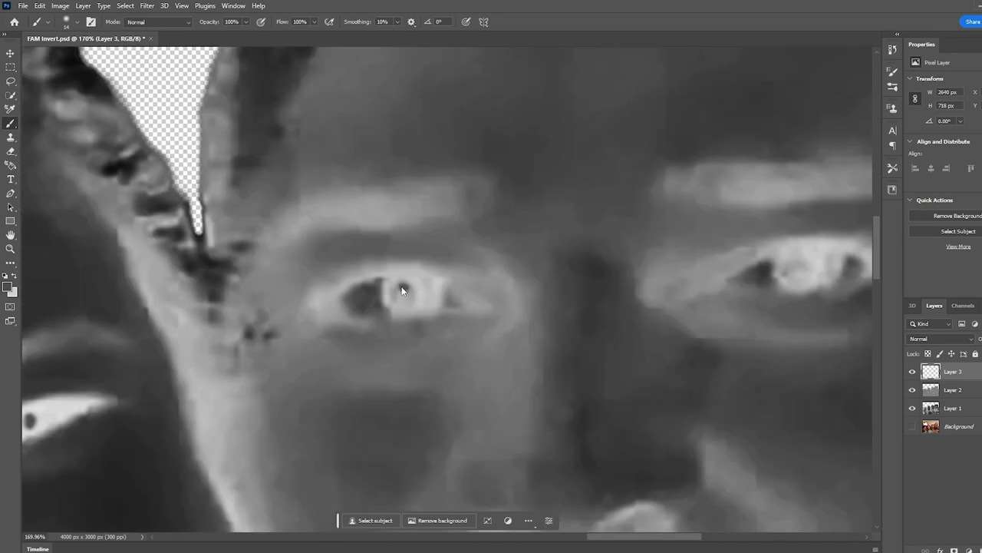
pyautogui.click(404, 294)
pyautogui.keyDown('alt'); pyautogui.scroll(-2, 415, 302); pyautogui.keyUp('alt')
pyautogui.keyDown('alt'); pyautogui.scroll(4, 450, 314); pyautogui.keyUp('alt')
pyautogui.click(447, 316)
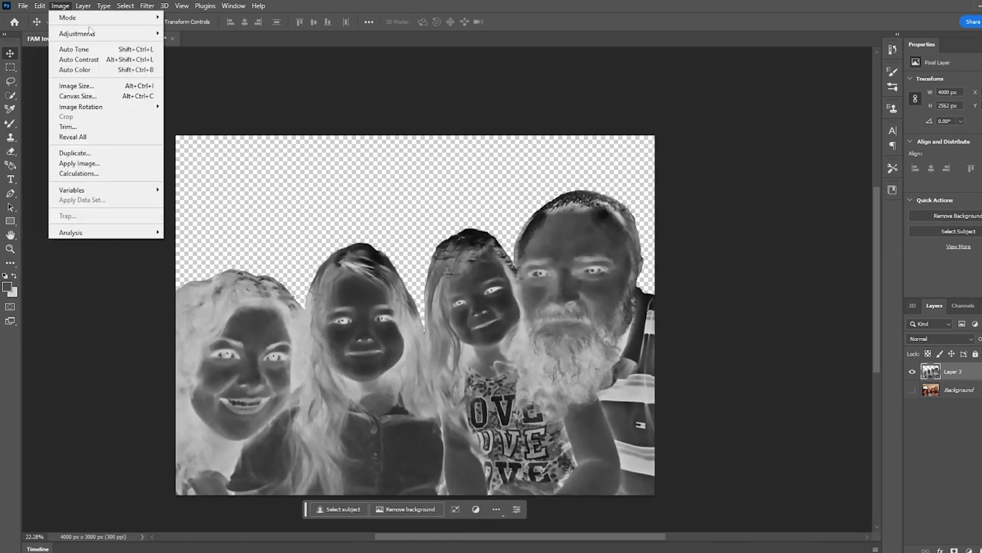
# Step: In Levels, set the output black to 15 and nudge the midtones to 0.96
pyautogui.click(60, 6)
pyautogui.moveTo(105, 35)
pyautogui.click(188, 44)
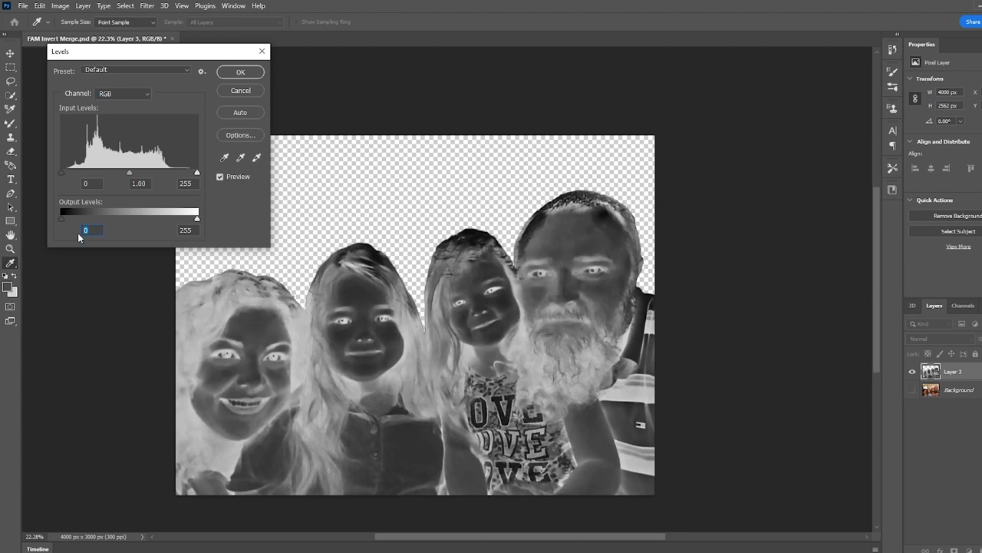
pyautogui.write('15')
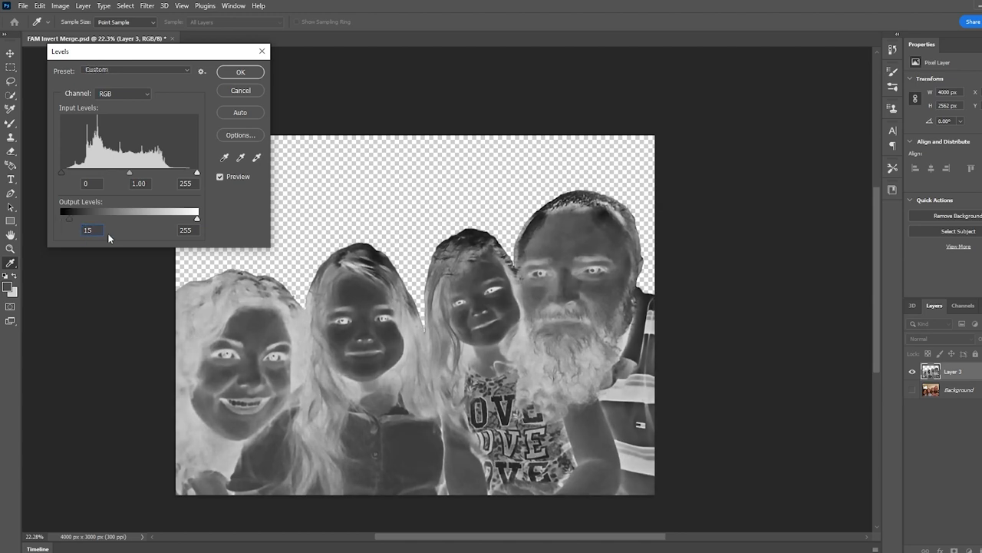
pyautogui.moveTo(129, 174)
pyautogui.mouseDown()
pyautogui.moveTo(142, 175)
pyautogui.moveTo(134, 179)
pyautogui.mouseUp()
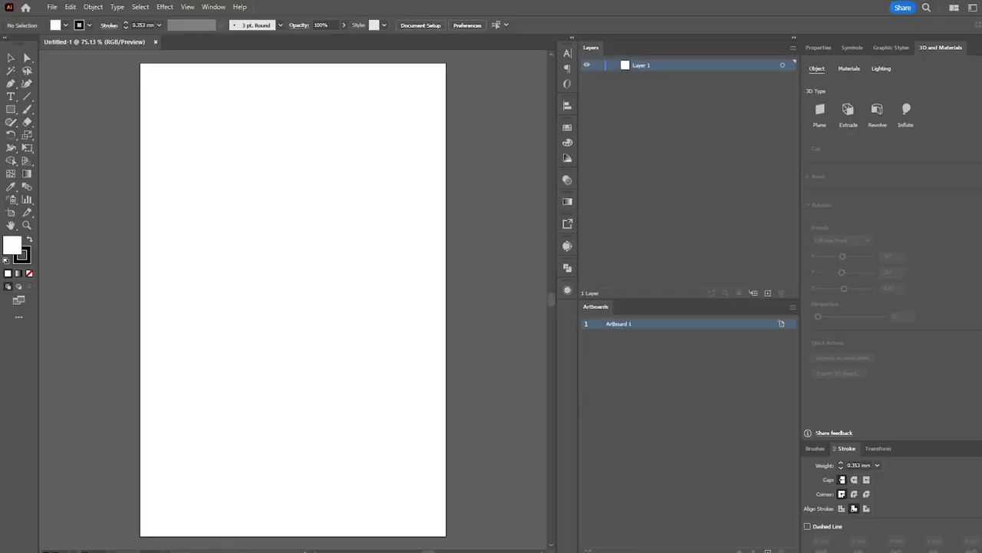
# Step: Place the inverted family photo on the artboard, rotated 90° and scaled to page height
pyautogui.moveTo(224, 361); pyautogui.dragTo(307, 365)
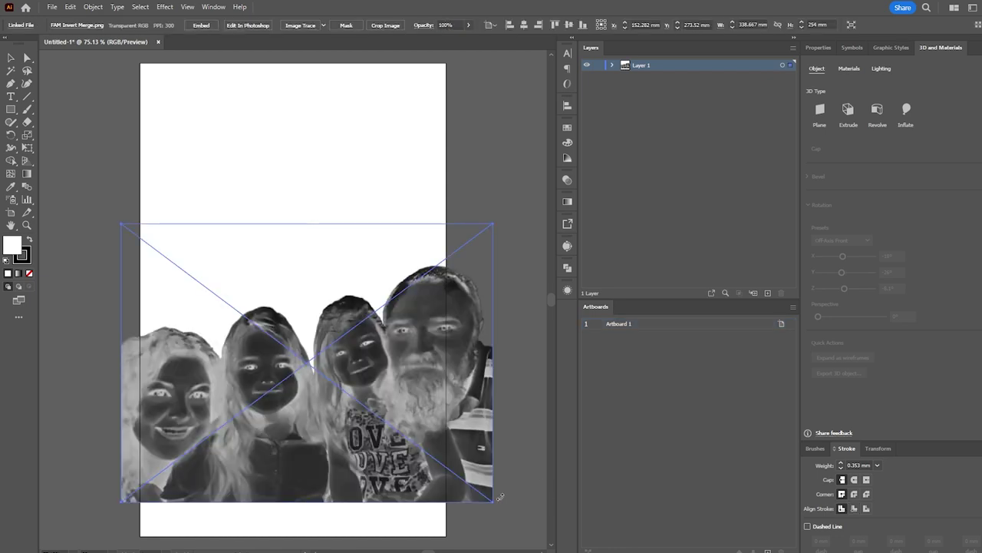
pyautogui.moveTo(499, 497); pyautogui.dragTo(446, 255)
pyautogui.moveTo(381, 400); pyautogui.dragTo(363, 303)
pyautogui.moveTo(291, 454); pyautogui.dragTo(296, 504)
pyautogui.moveTo(355, 455); pyautogui.dragTo(436, 404)
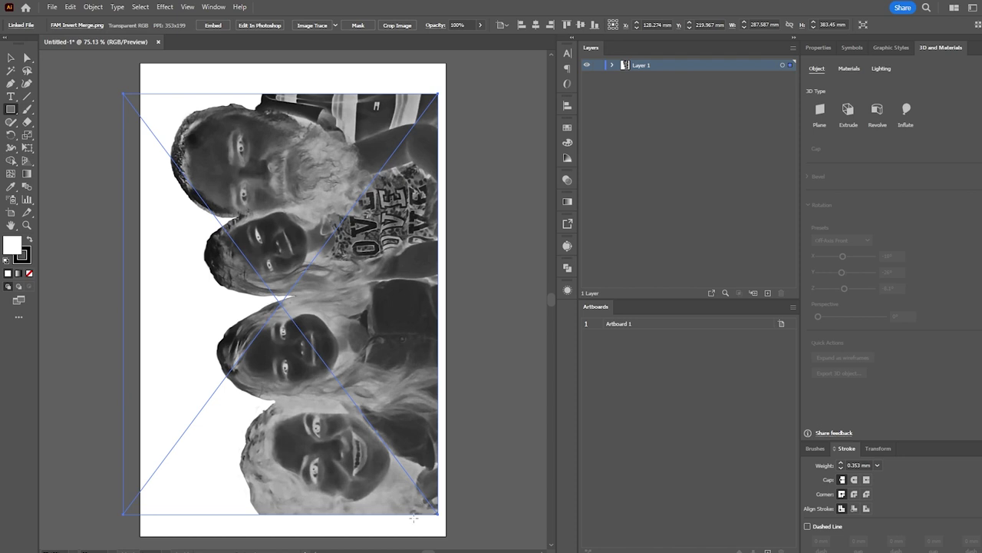
# Step: Draw a page-height rectangle, clip the photo to it with Ctrl+7, and adjust its position
pyautogui.moveTo(407, 514); pyautogui.dragTo(163, 93)
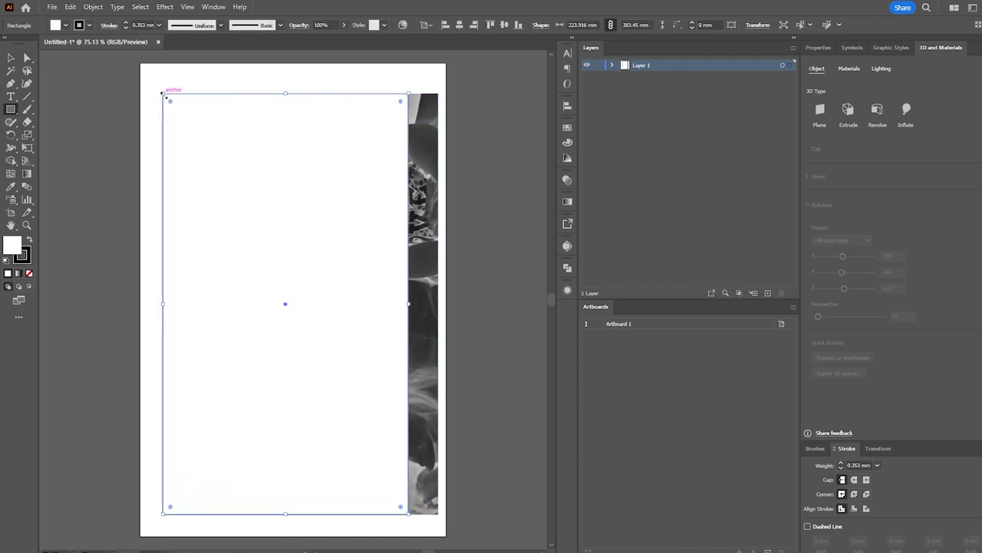
pyautogui.press('v')
pyautogui.hotkey('ctrl', 'a')
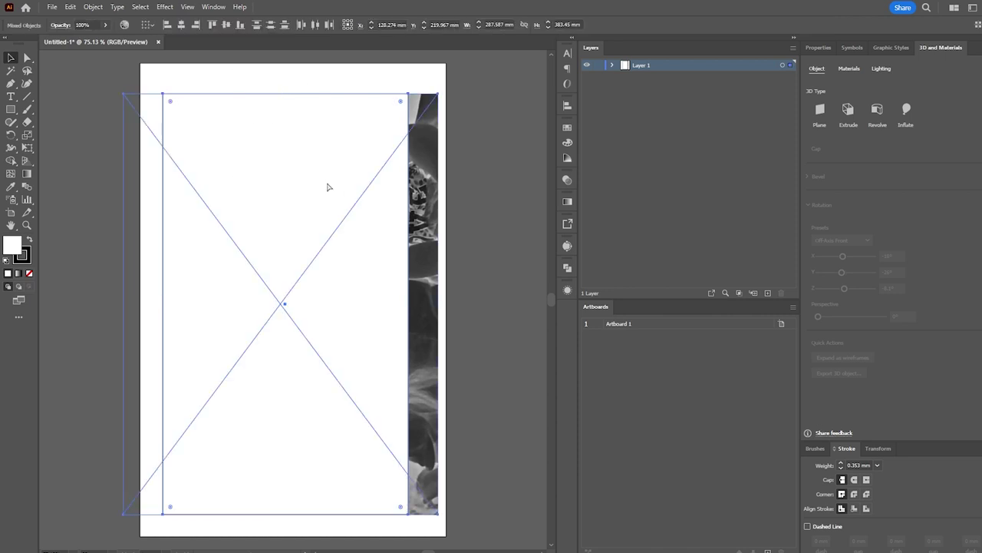
pyautogui.hotkey('ctrl', '7')
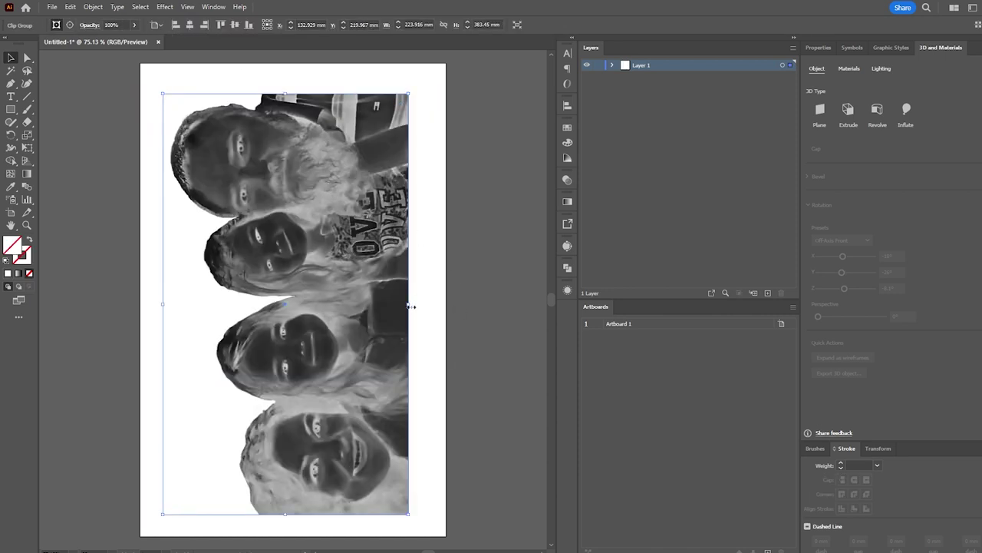
pyautogui.moveTo(409, 305); pyautogui.dragTo(427, 306)
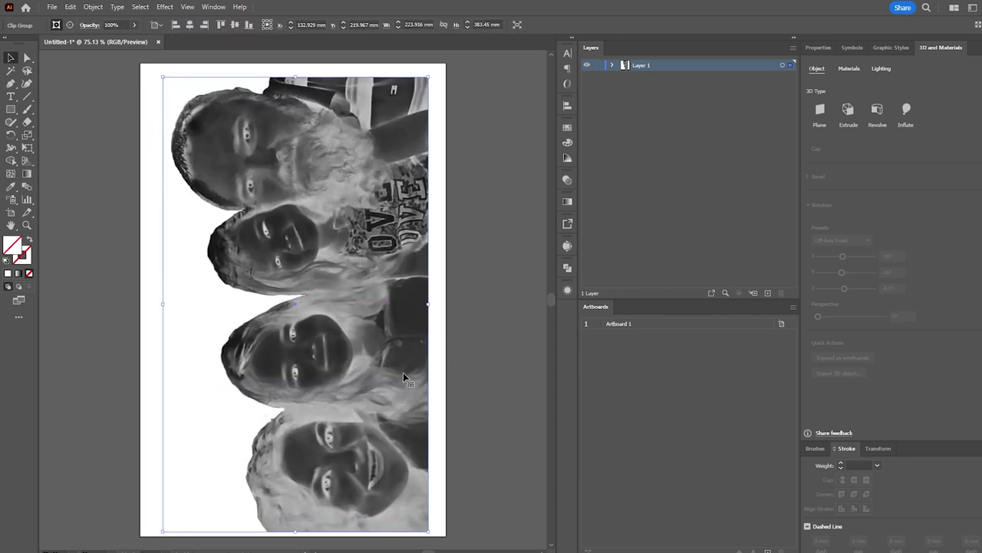
pyautogui.moveTo(403, 372); pyautogui.dragTo(414, 367)
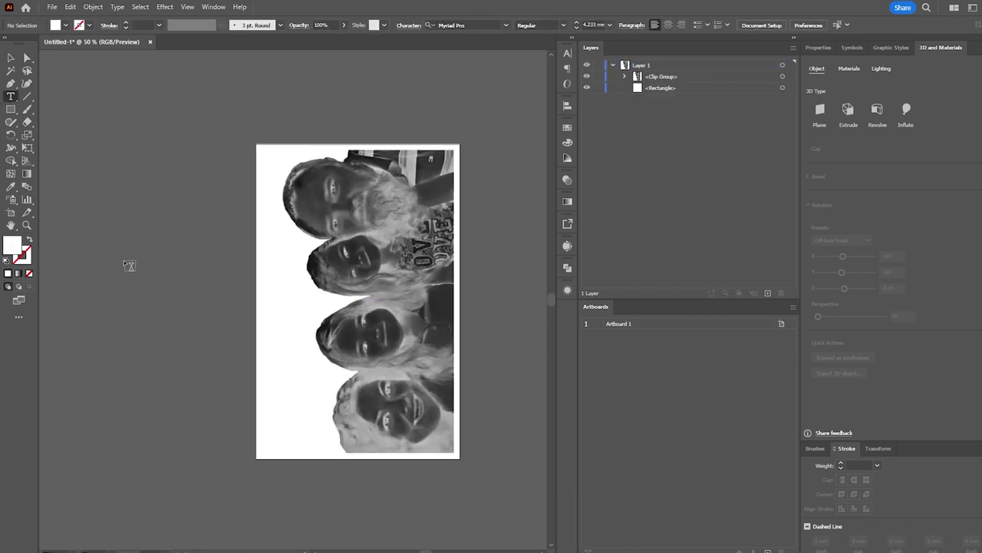
# Step: Add the text 'Family', rotate it vertically and move it to the artboard's lower left
pyautogui.click(122, 313)
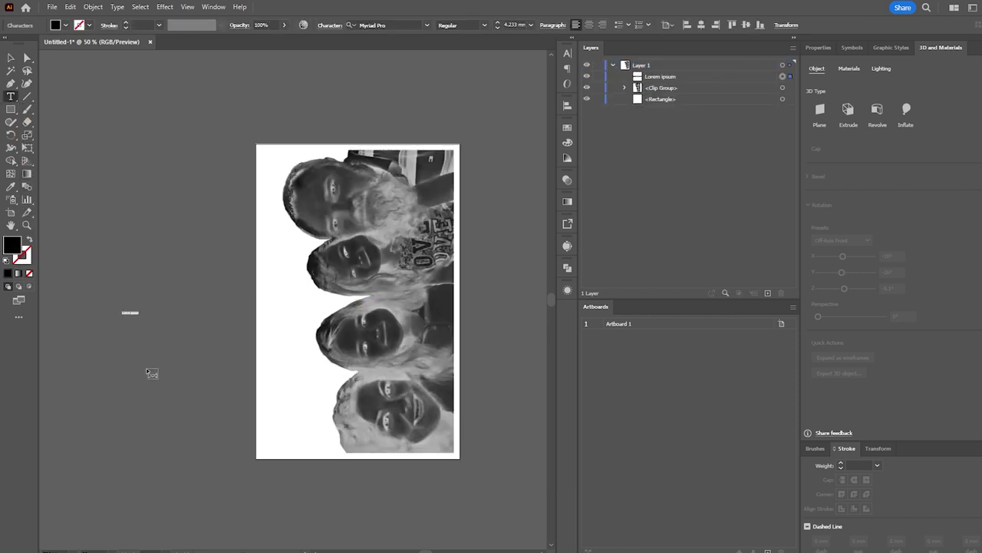
pyautogui.write('Family')
pyautogui.press('Escape')
pyautogui.moveTo(143, 316); pyautogui.dragTo(218, 262)
pyautogui.moveTo(201, 322); pyautogui.dragTo(317, 380)
# Step: Apply the Grafolita Script font to the Family text
pyautogui.click(427, 24)
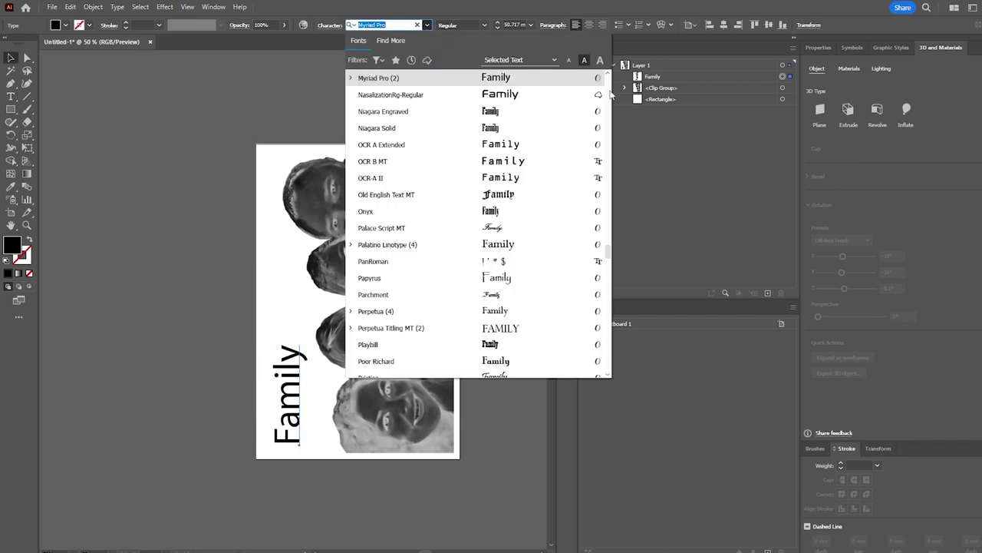
pyautogui.moveTo(607, 253); pyautogui.dragTo(607, 83)
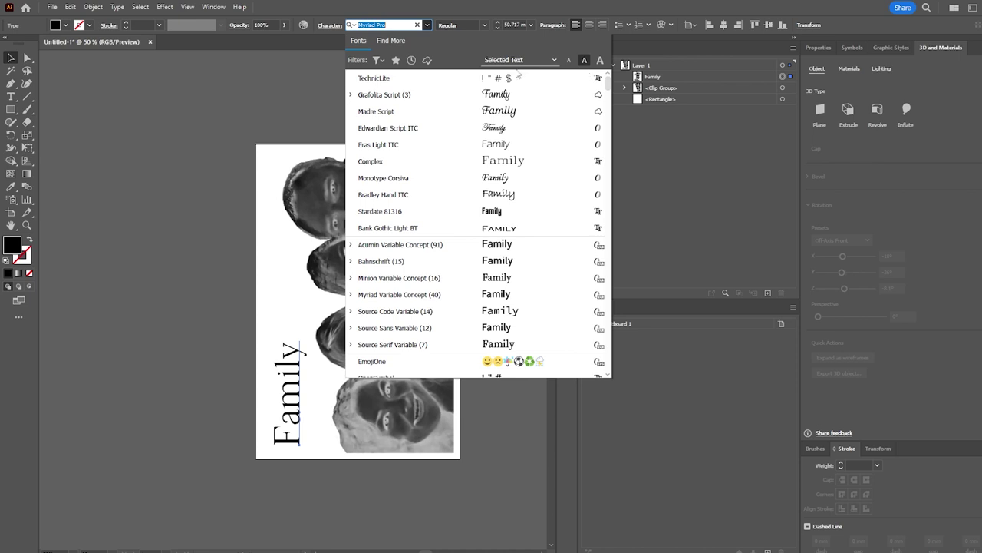
pyautogui.click(434, 100)
pyautogui.keyDown('alt'); pyautogui.scroll(6, 291, 361); pyautogui.keyUp('alt')
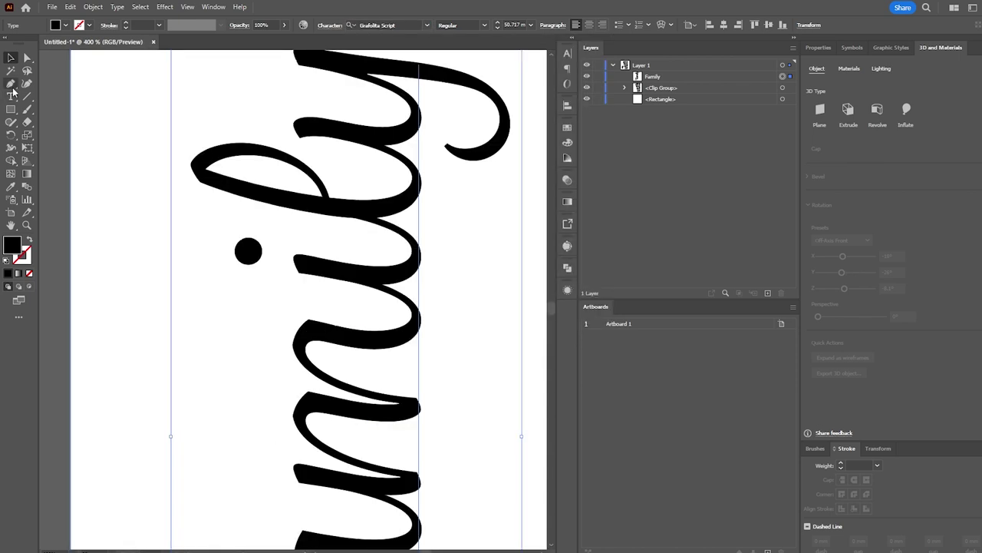
# Step: Draw a trial line from a letter stroke, undo it, and shrink the Family text
pyautogui.click(27, 96)
pyautogui.moveTo(283, 190); pyautogui.dragTo(284, 208)
pyautogui.hotkey('ctrl', 'z')
pyautogui.press('v')
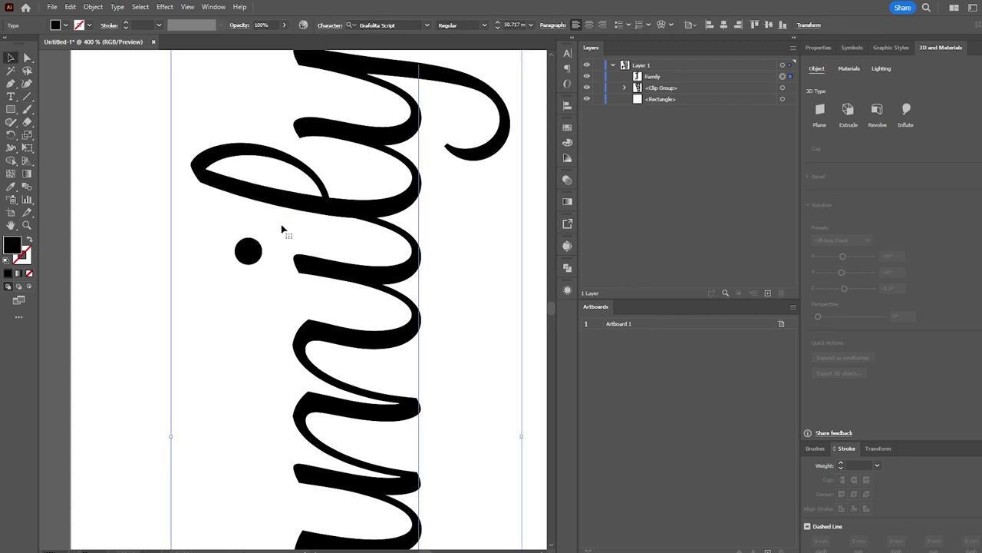
pyautogui.keyDown('alt'); pyautogui.scroll(-5, 373, 345); pyautogui.keyUp('alt')
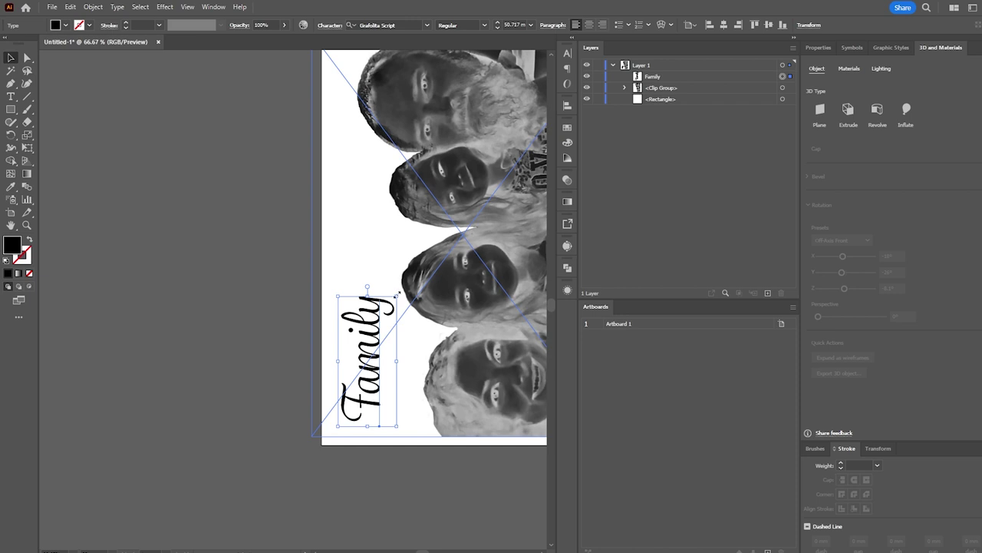
pyautogui.moveTo(397, 292); pyautogui.dragTo(388, 354)
pyautogui.keyDown('alt'); pyautogui.scroll(3, 376, 355); pyautogui.keyUp('alt')
# Step: Enter a width of 3 in cell C15 of the FINDING HEIGHT sheet
pyautogui.press('\\')
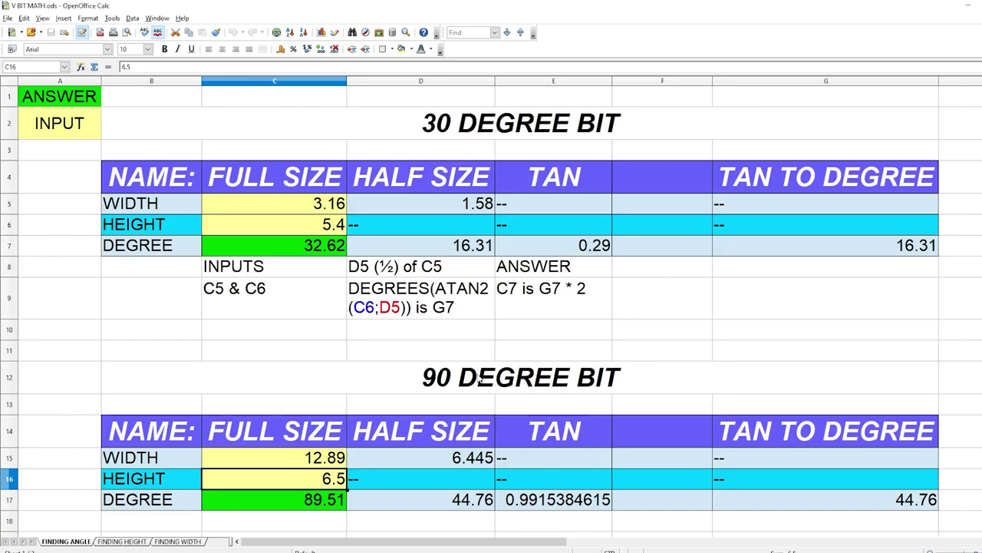
pyautogui.scroll(-2, 478, 376)
pyautogui.click(137, 542)
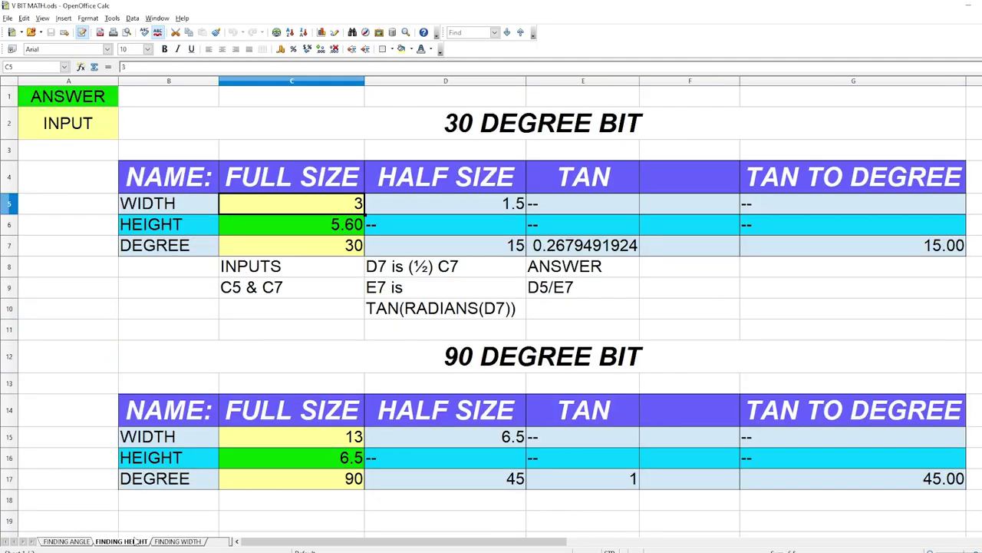
pyautogui.scroll(-1, 450, 383)
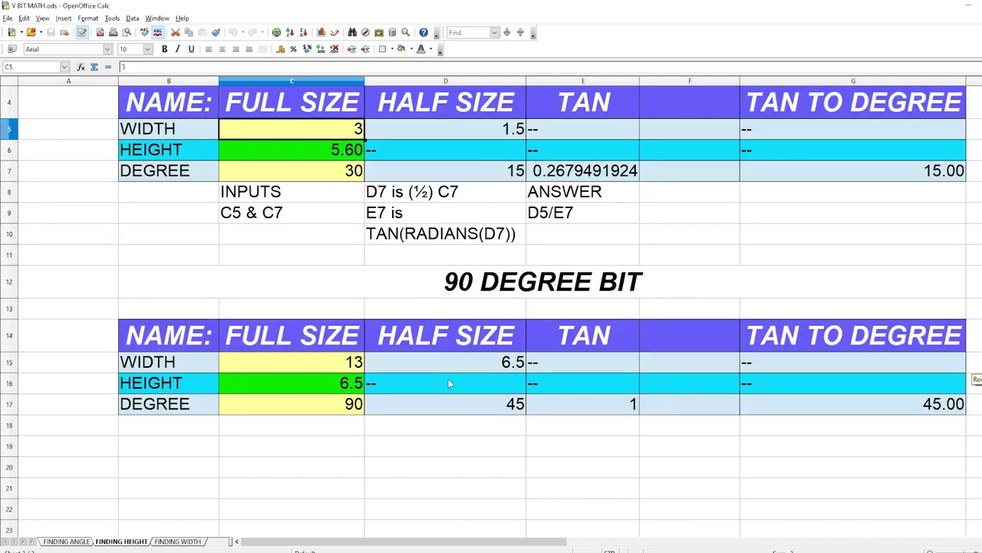
pyautogui.click(335, 370)
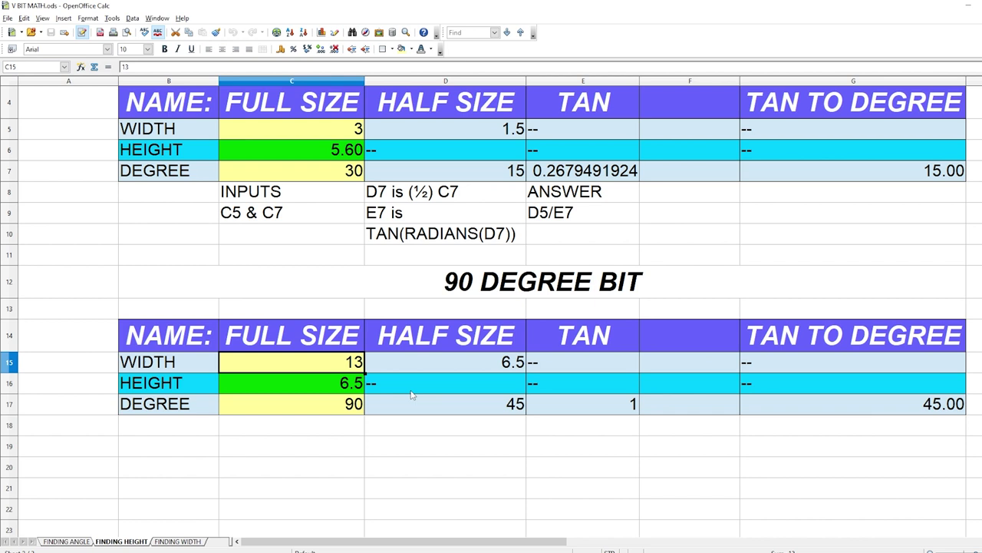
pyautogui.write('3')
pyautogui.press('Tab')
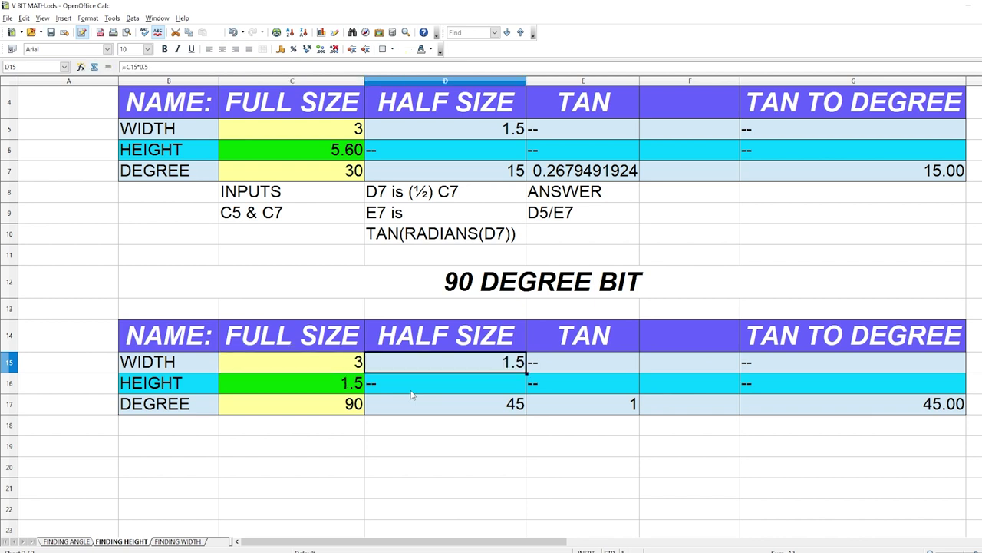
pyautogui.press('Down')
pyautogui.press('Left')
pyautogui.press('Up')
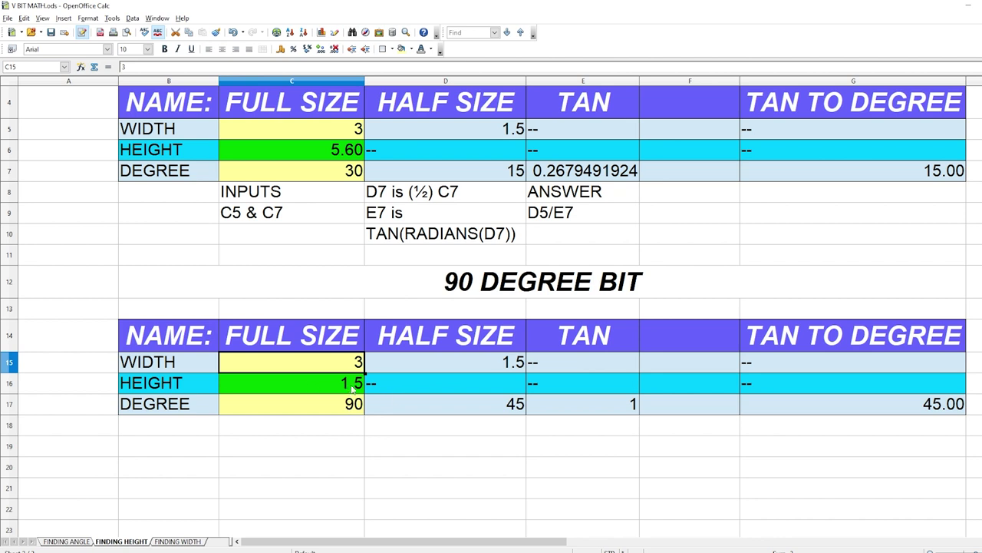
pyautogui.press('alt')
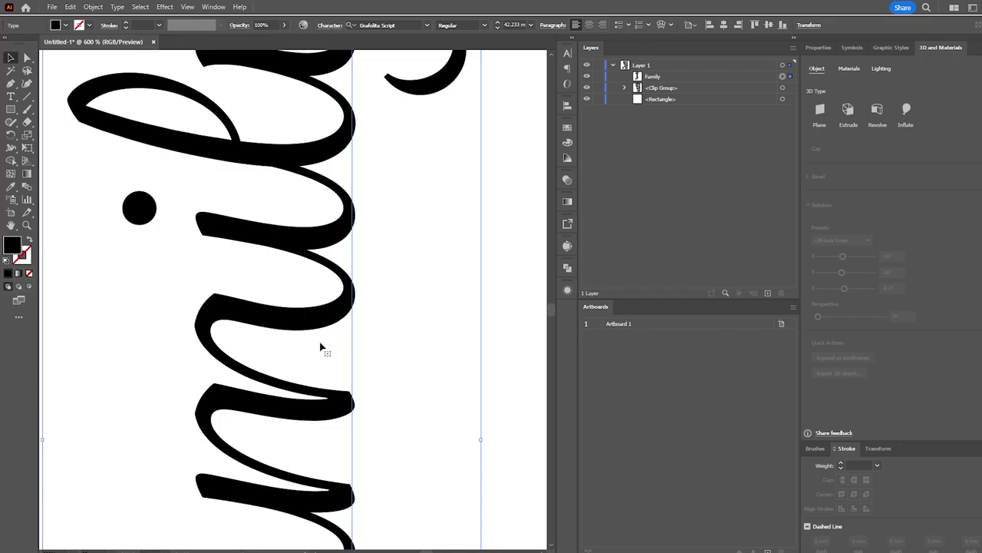
# Step: Draw two short vertical Line Segment lines beside the dot and stem of the 'i'
pyautogui.keyDown('alt'); pyautogui.scroll(-5, 320, 344); pyautogui.keyUp('alt')
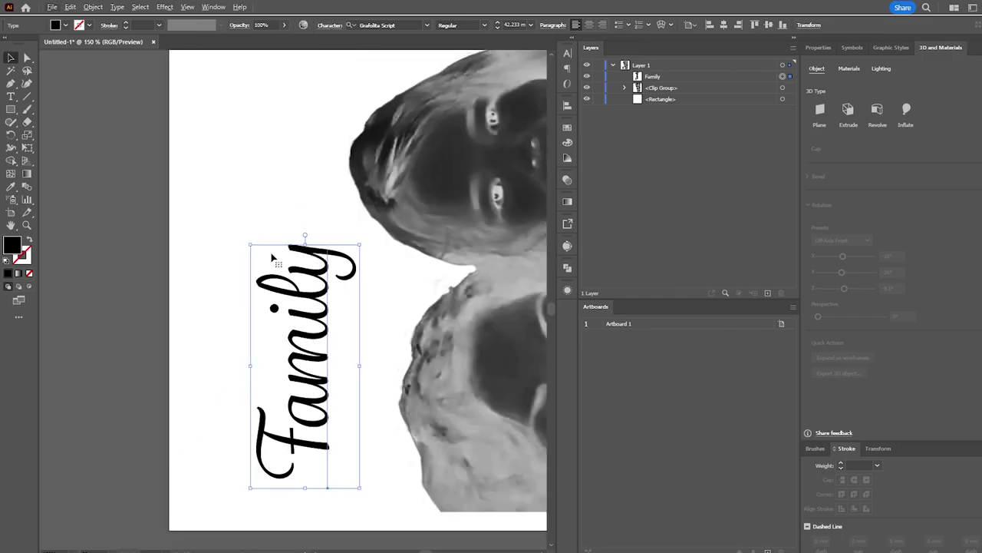
pyautogui.click(27, 96)
pyautogui.keyDown('alt'); pyautogui.scroll(5, 258, 311); pyautogui.keyUp('alt')
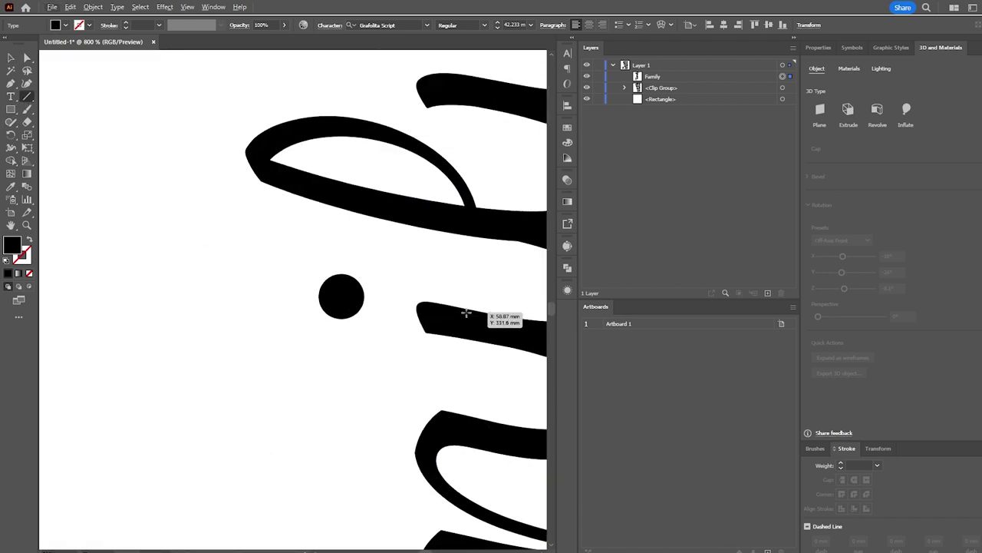
pyautogui.moveTo(466, 308); pyautogui.dragTo(464, 338)
pyautogui.moveTo(378, 190); pyautogui.dragTo(381, 218)
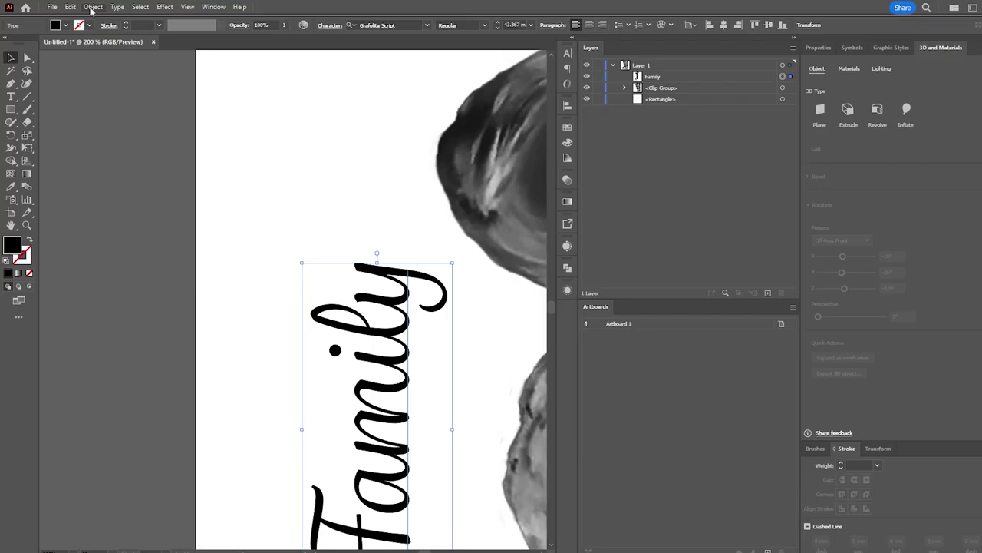
pyautogui.click(93, 6)
# Step: Expand the Family text into outline shapes, keeping a pasted spare copy
pyautogui.click(133, 145)
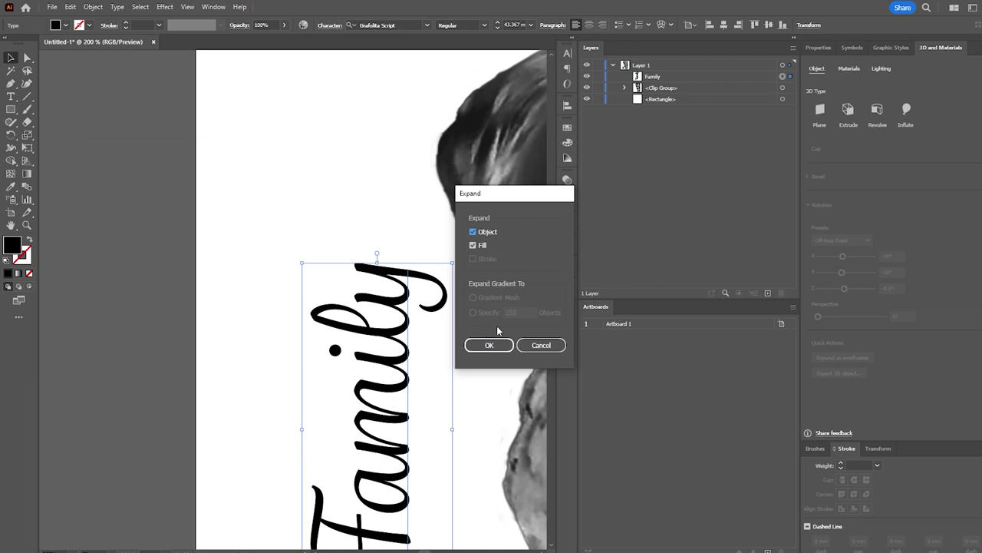
pyautogui.click(499, 351)
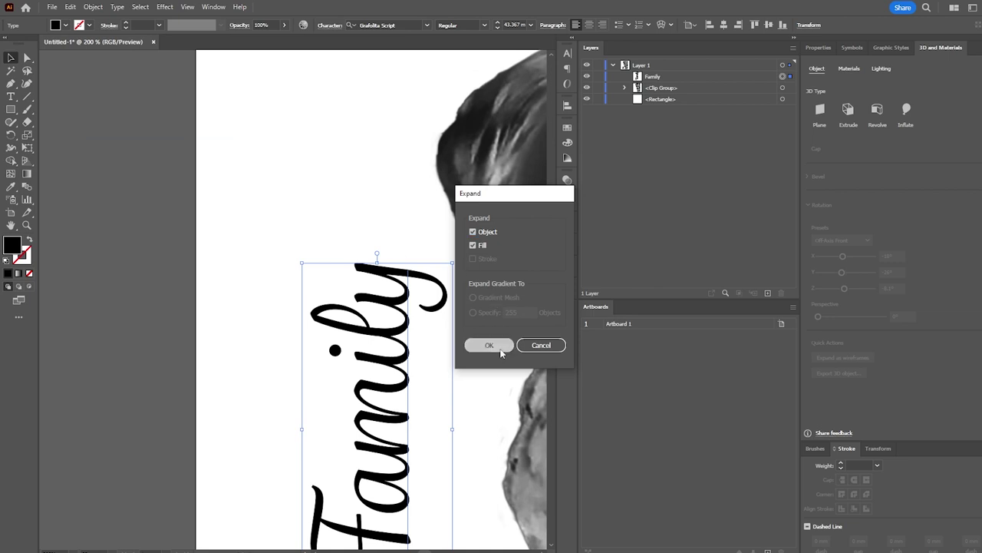
pyautogui.hotkey('ctrl', '0')
pyautogui.hotkey('ctrl', 'v')
pyautogui.click(93, 7)
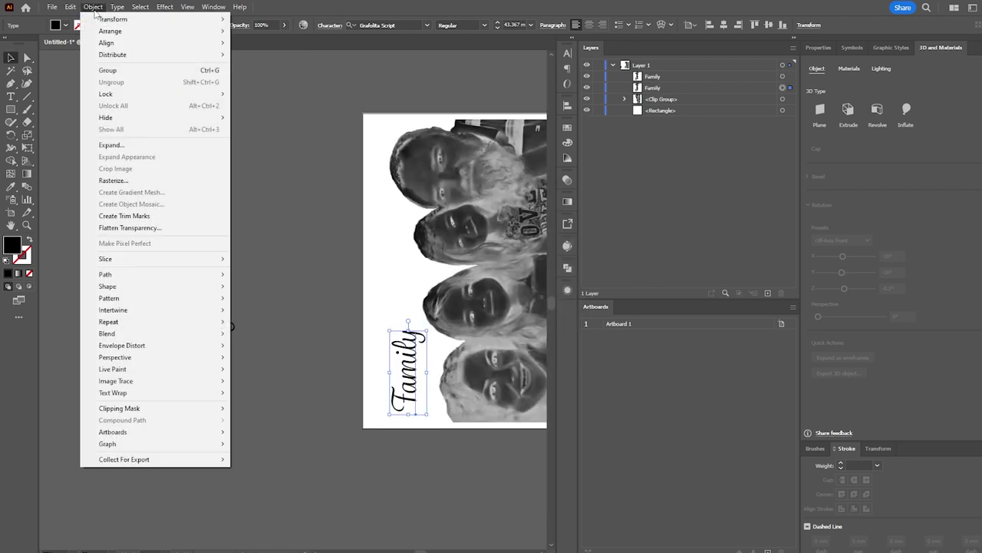
pyautogui.click(145, 145)
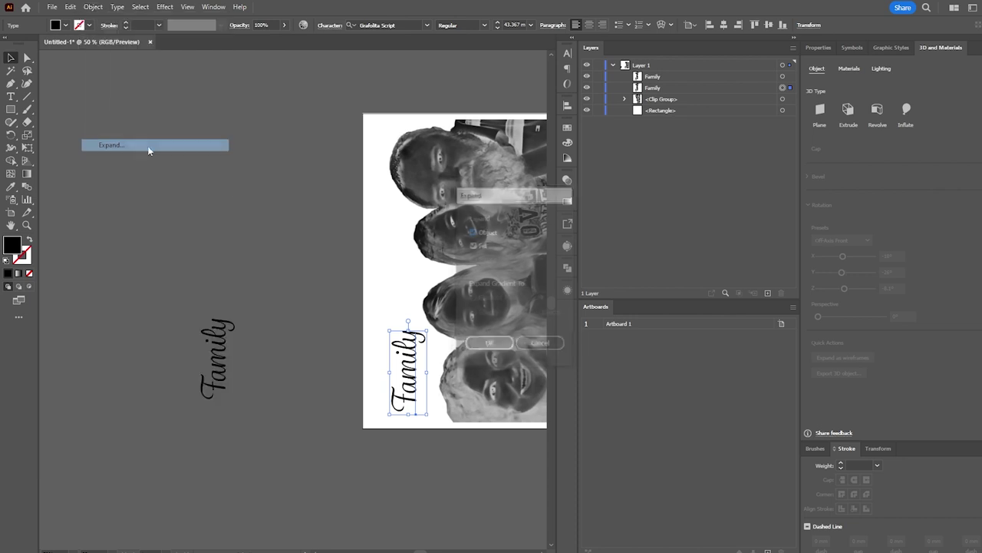
pyautogui.click(497, 342)
# Step: Unite the expanded Family letter shapes in Pathfinder and leave isolation mode
pyautogui.doubleClick(407, 372)
pyautogui.hotkey('ctrl', '=')
pyautogui.hotkey('ctrl', '=')
pyautogui.hotkey('ctrl', '=')
pyautogui.click(568, 269)
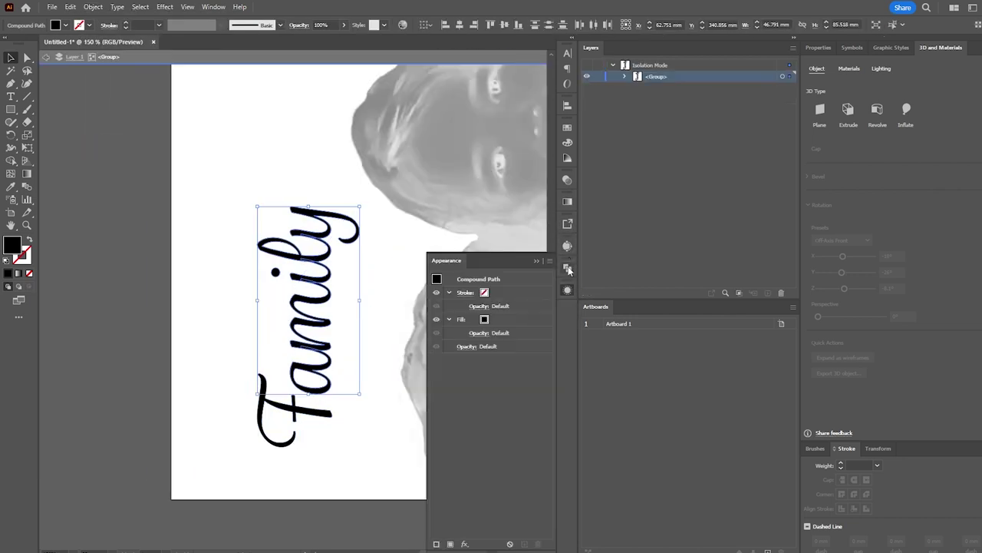
pyautogui.click(568, 268)
pyautogui.click(441, 291)
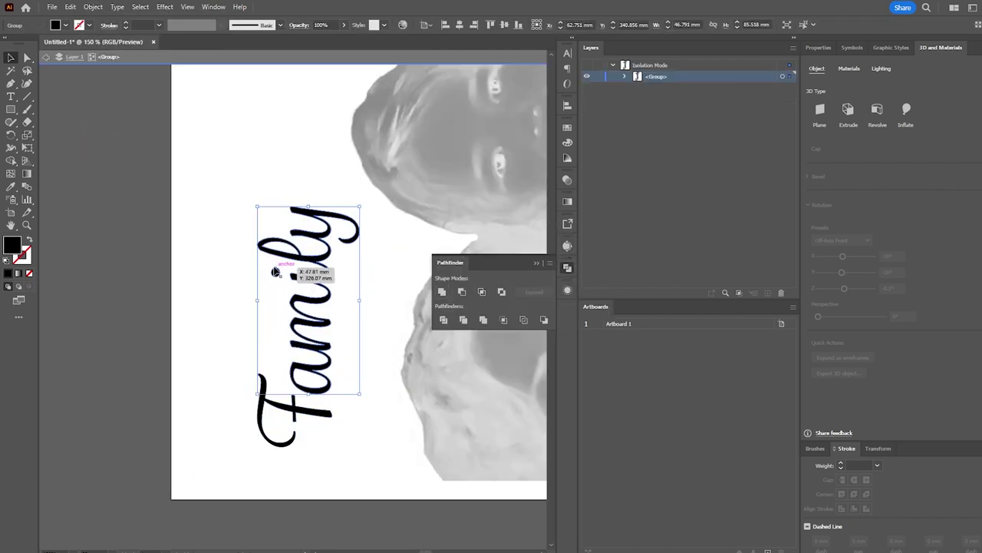
pyautogui.click(290, 321)
pyautogui.press('Escape')
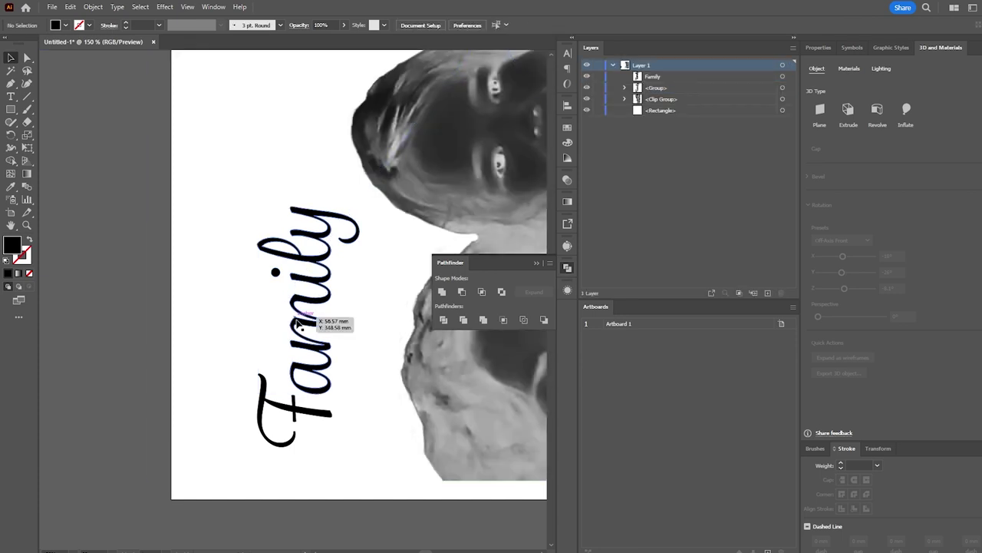
# Step: Ungroup the outlined Family and hide its compound-path layers, leaving only the photo
pyautogui.click(298, 322)
pyautogui.rightClick(297, 323)
pyautogui.click(355, 226)
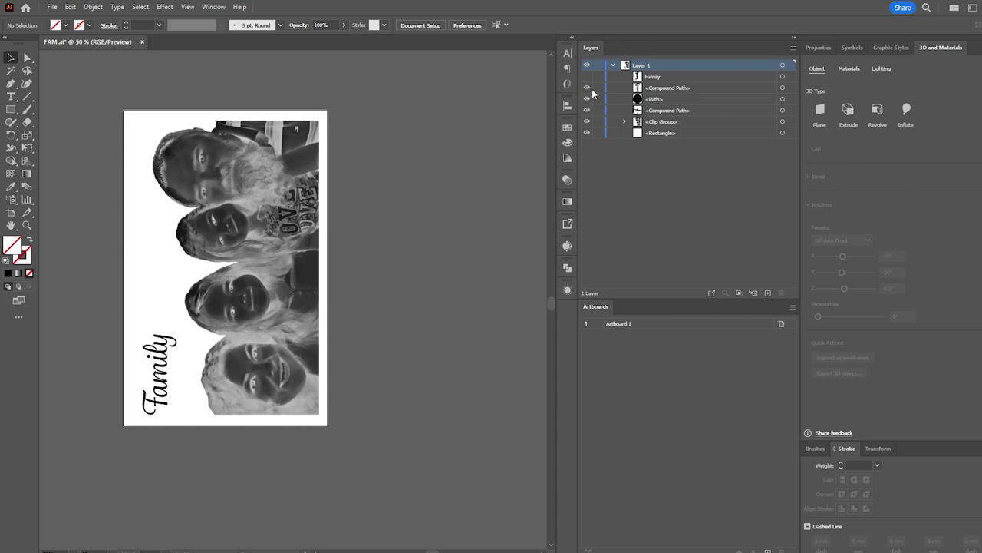
pyautogui.click(587, 87)
pyautogui.click(587, 110)
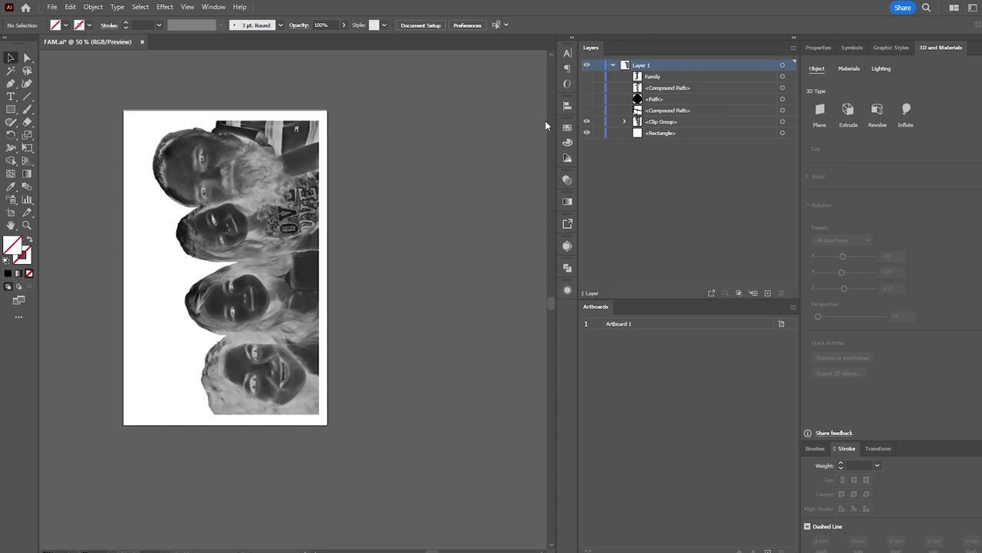
pyautogui.click(52, 7)
# Step: Export the artboard as a PNG named FAM_E-IMAGE using Use Artboards, at 300 ppi
pyautogui.moveTo(97, 244)
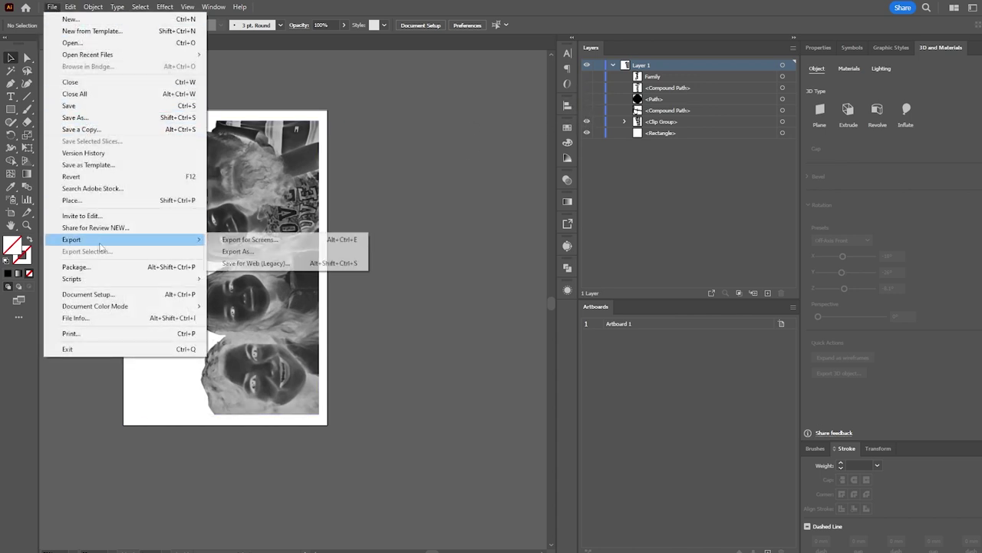
pyautogui.click(277, 251)
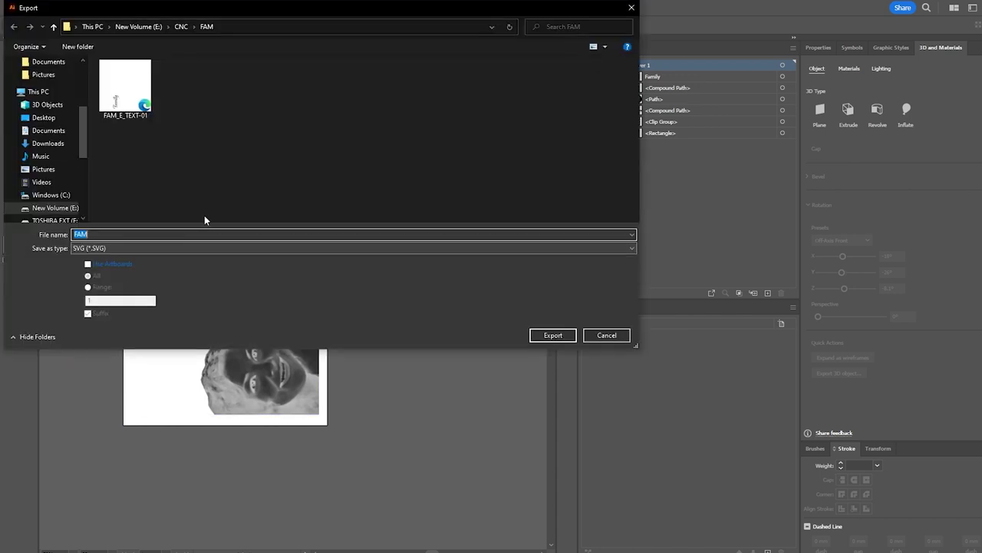
pyautogui.click(126, 252)
pyautogui.click(125, 306)
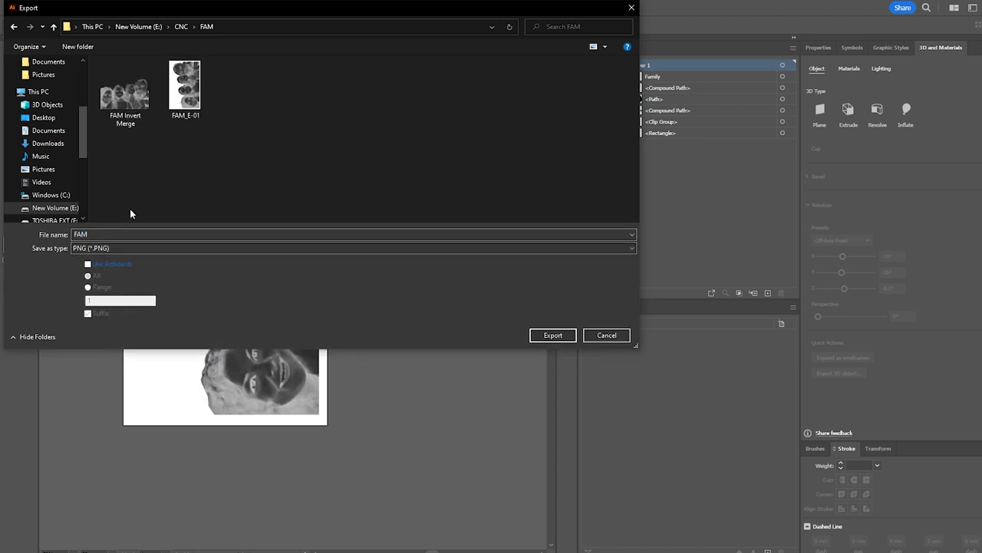
pyautogui.click(169, 118)
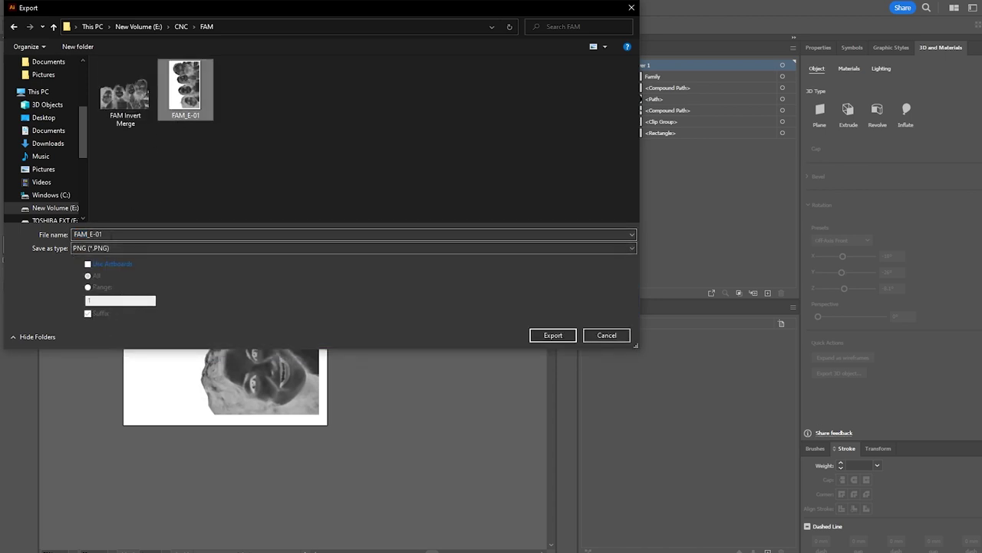
pyautogui.doubleClick(108, 234)
pyautogui.write('IMAGE')
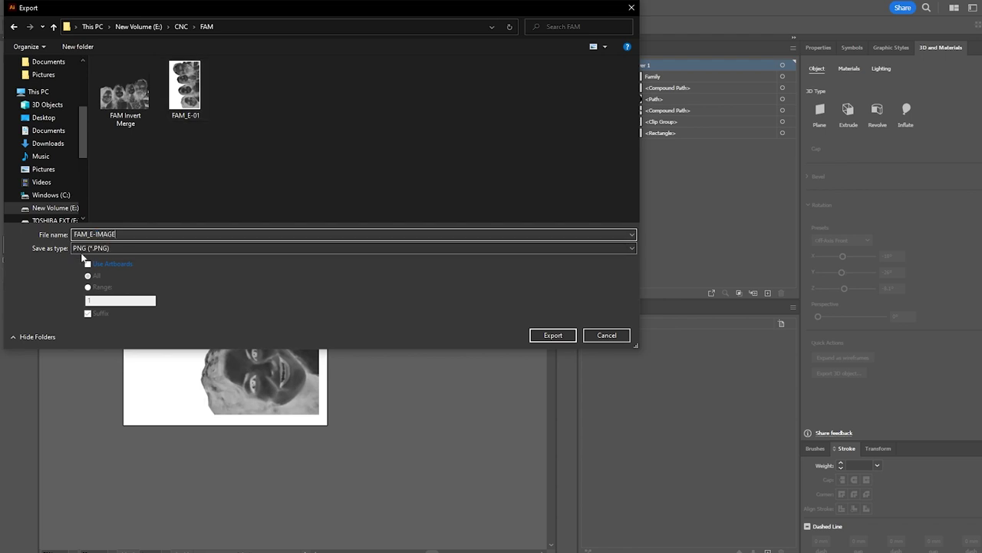
pyautogui.click(88, 263)
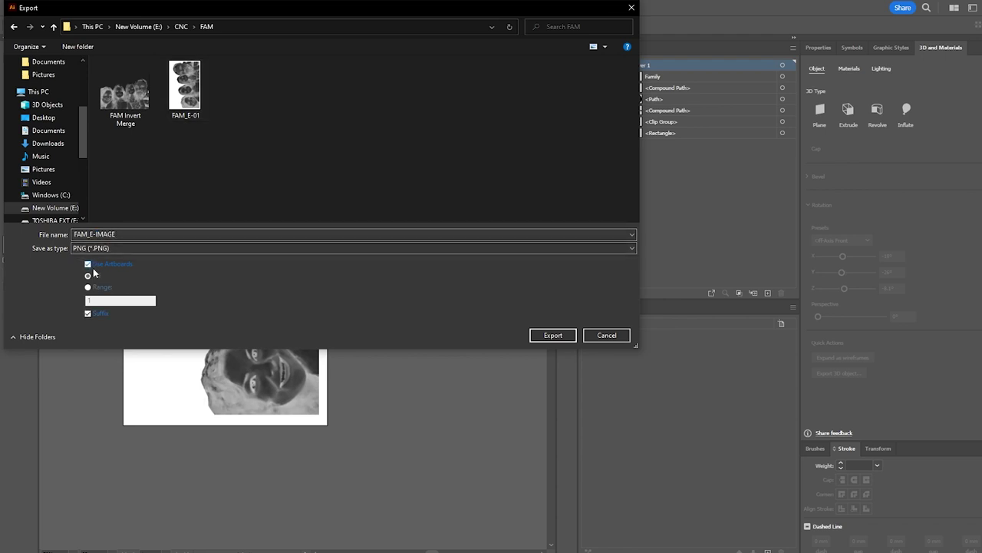
pyautogui.click(553, 340)
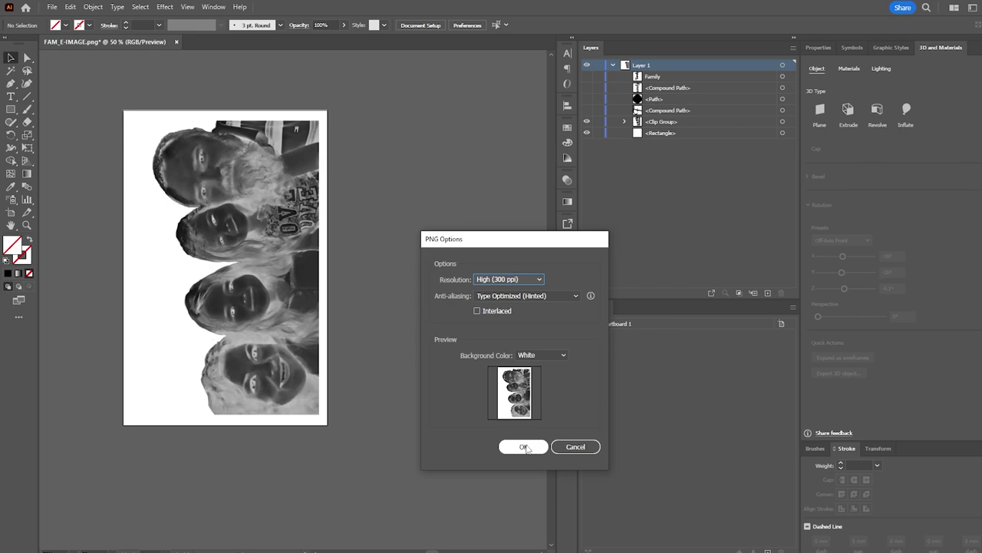
pyautogui.click(524, 447)
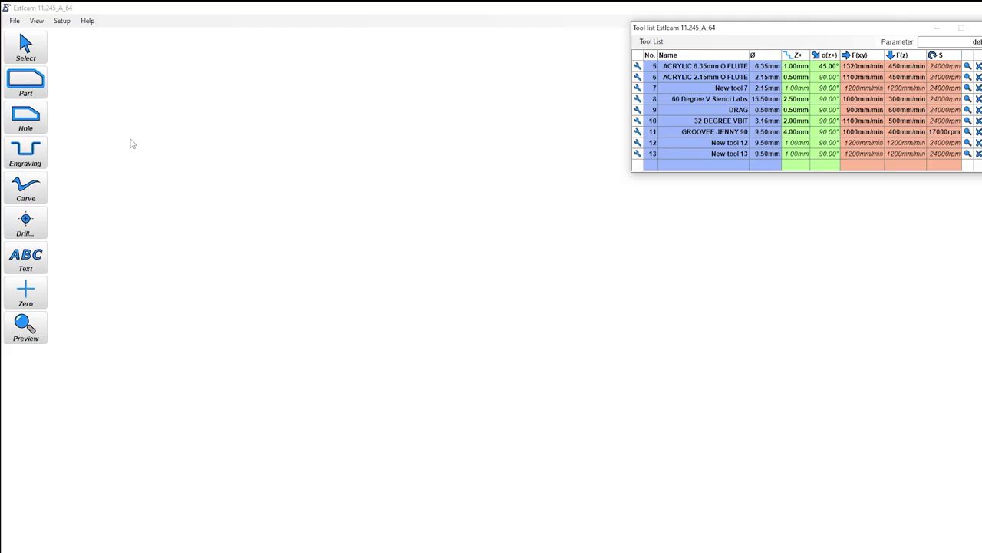
# Step: Load FAM_E-IMAGE-01.png from the PHOTOS folder as a halftone picture
pyautogui.click(14, 21)
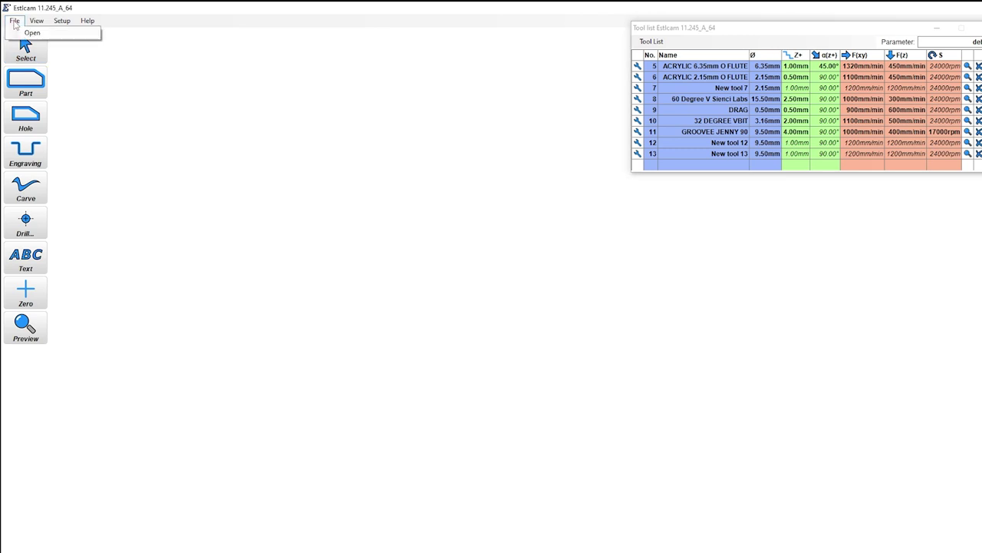
pyautogui.click(32, 32)
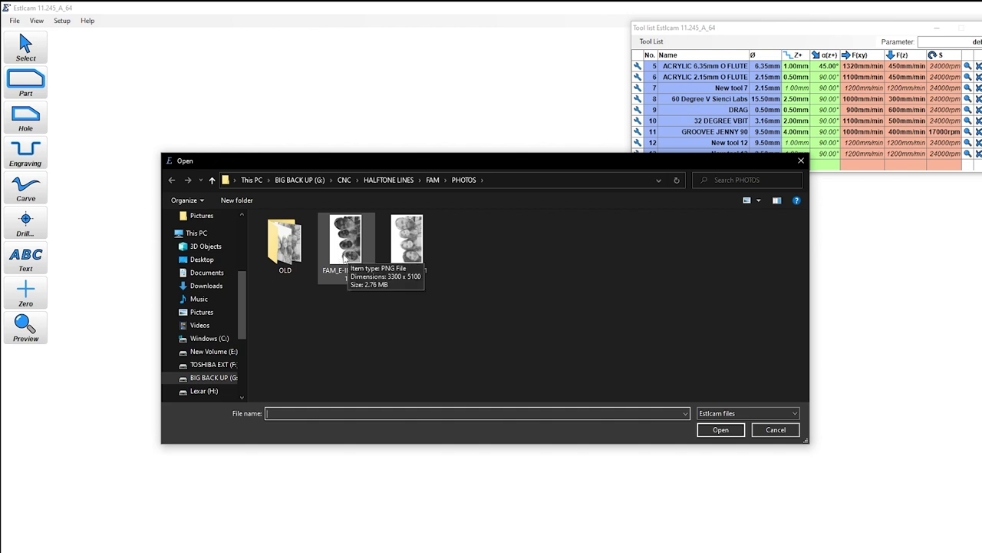
pyautogui.doubleClick(345, 246)
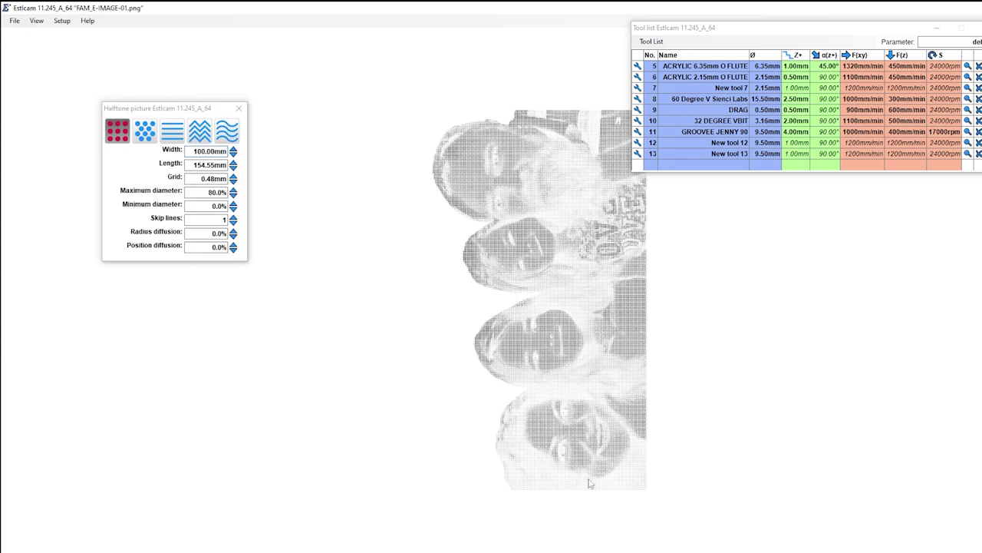
# Step: Set the halftone picture width to 279.4 mm
pyautogui.click(208, 151)
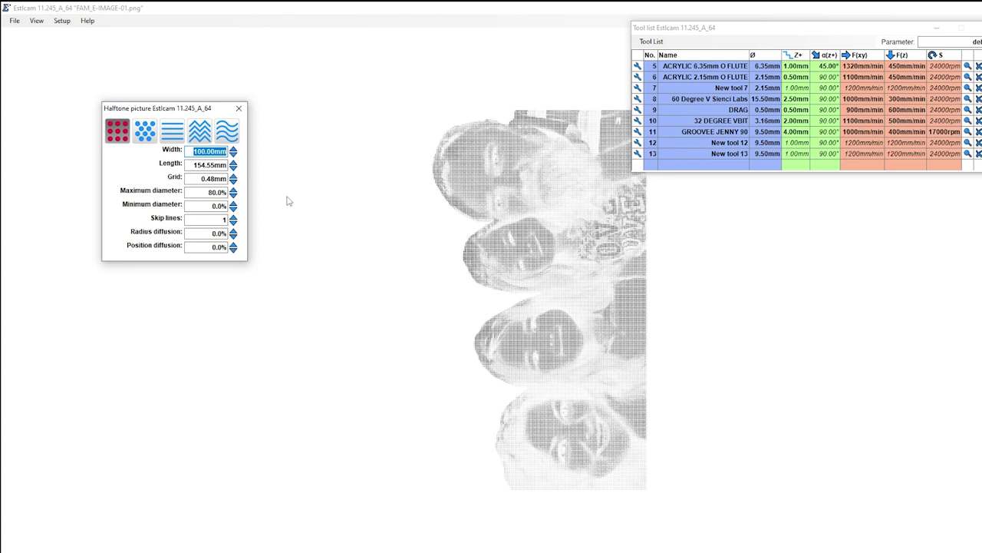
pyautogui.write('279.4')
pyautogui.press('Tab')
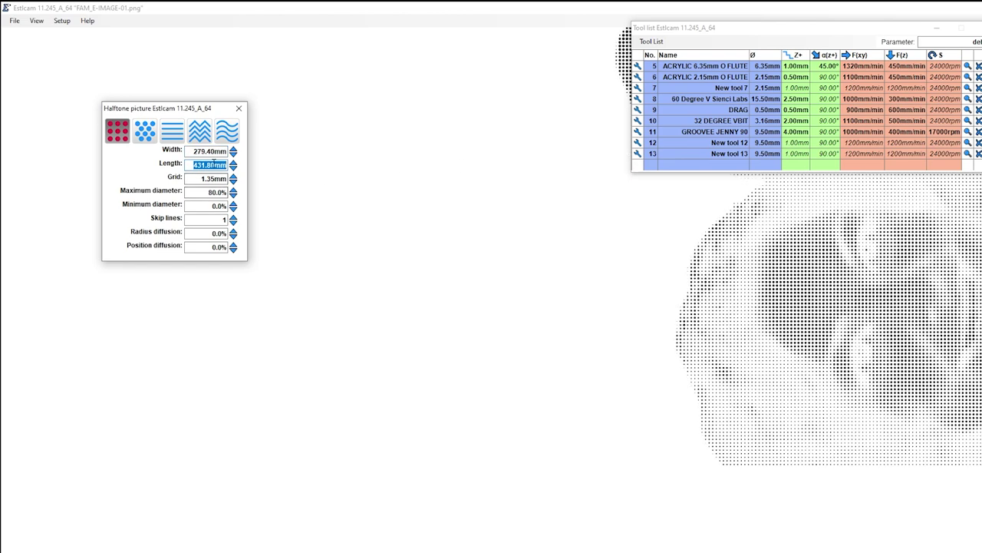
# Step: Zoom out and pan until the whole dot-pattern halftone is in view
pyautogui.scroll(-3, 427, 253)
pyautogui.moveTo(445, 228); pyautogui.dragTo(343, 326, button='right')
pyautogui.moveTo(477, 250); pyautogui.dragTo(471, 299, button='right')
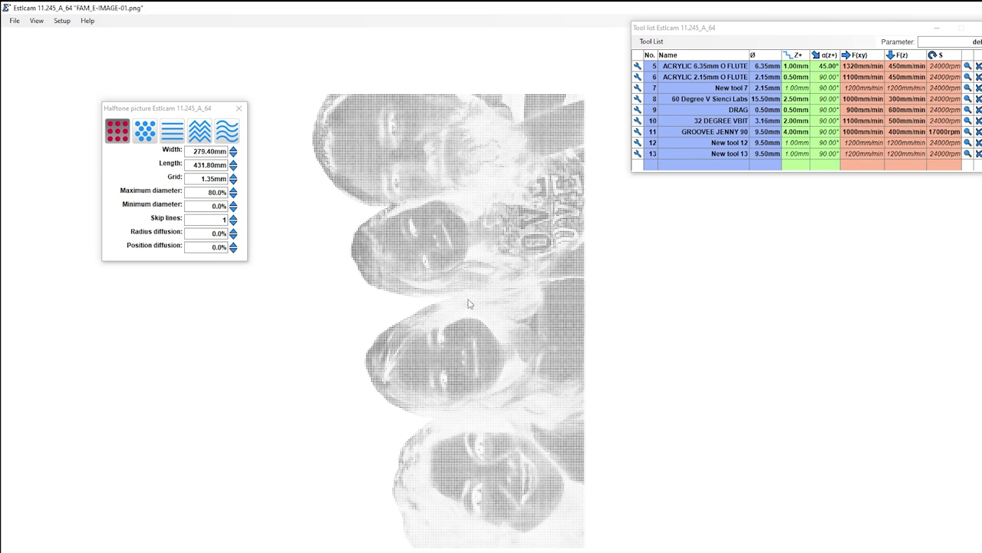
pyautogui.scroll(-2, 329, 190)
pyautogui.moveTo(472, 366); pyautogui.dragTo(505, 385, button='right')
pyautogui.moveTo(530, 239); pyautogui.dragTo(549, 248, button='right')
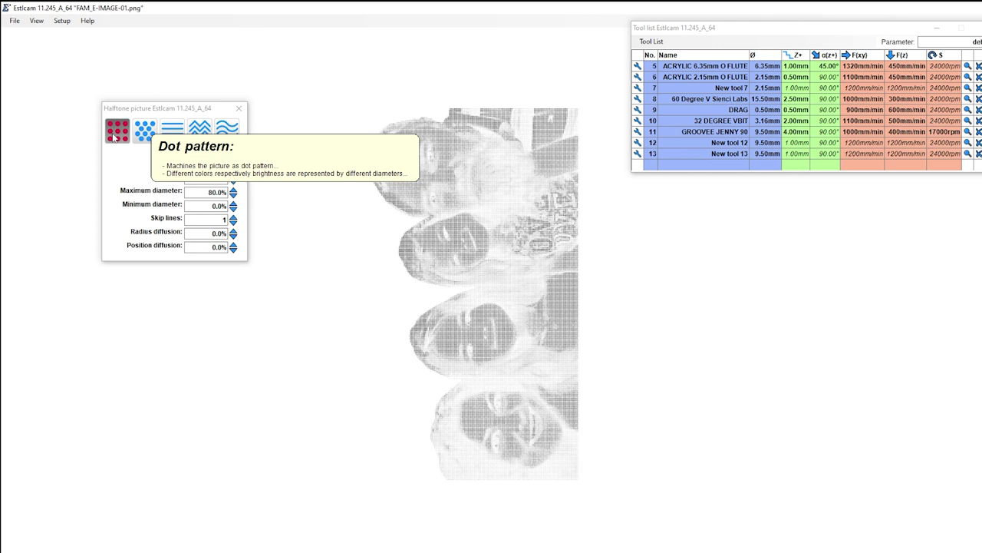
# Step: Try the interlaced dot pattern, then switch the halftone to horizontal lines and inspect it
pyautogui.click(144, 131)
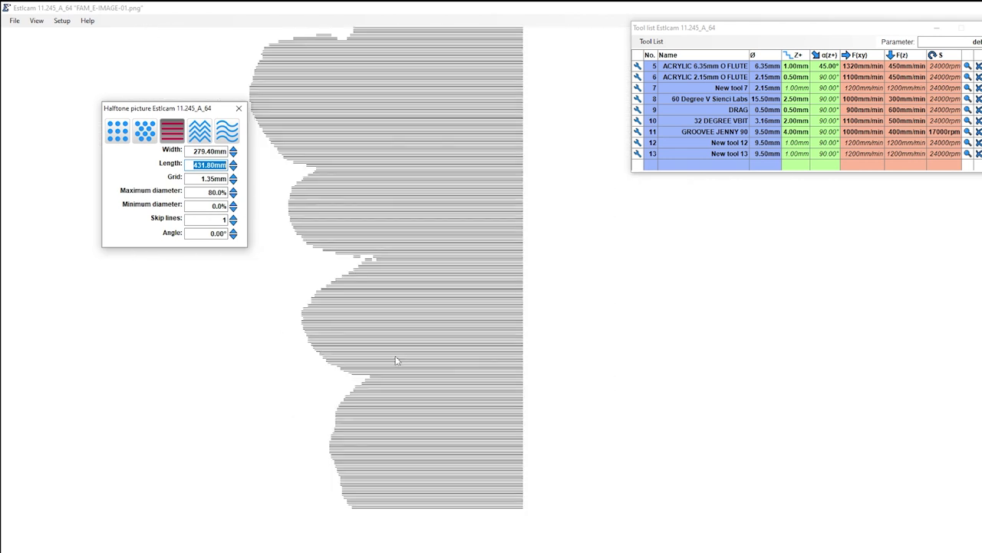
pyautogui.click(423, 252)
pyautogui.moveTo(458, 266); pyautogui.dragTo(480, 265, button='middle')
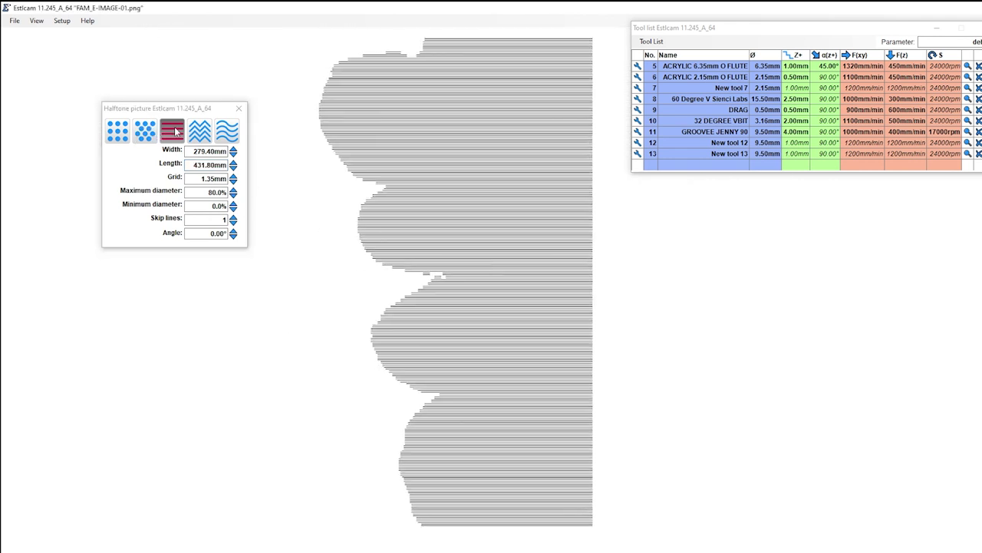
pyautogui.click(146, 132)
pyautogui.moveTo(511, 230); pyautogui.dragTo(511, 256, button='middle')
pyautogui.scroll(1, 512, 273)
pyautogui.scroll(1, 513, 291)
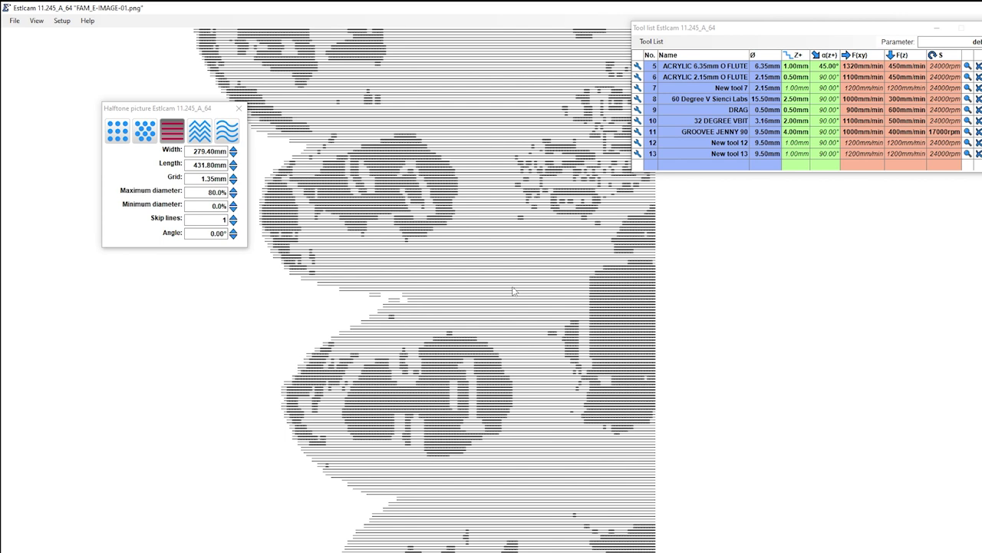
pyautogui.scroll(1, 513, 291)
pyautogui.scroll(1, 513, 291)
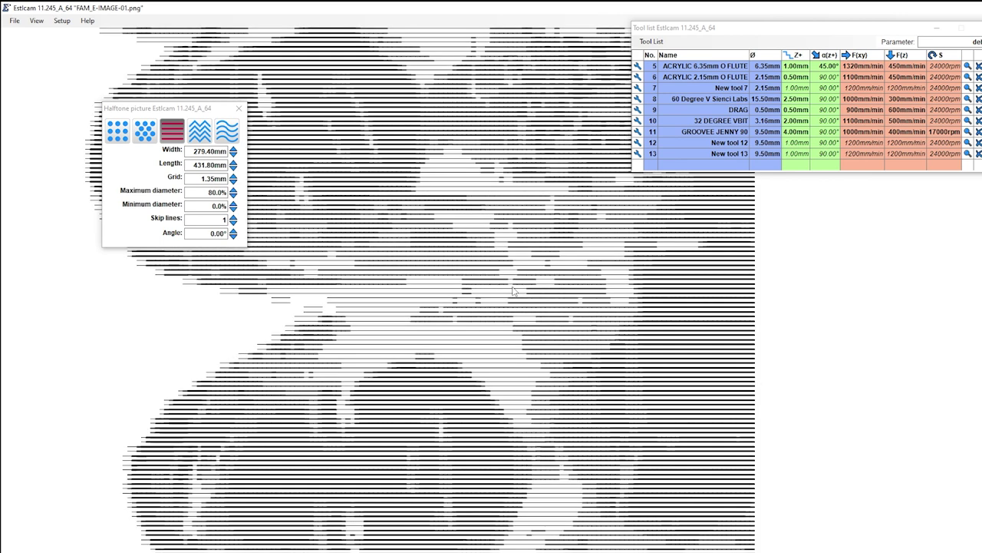
pyautogui.scroll(1, 430, 393)
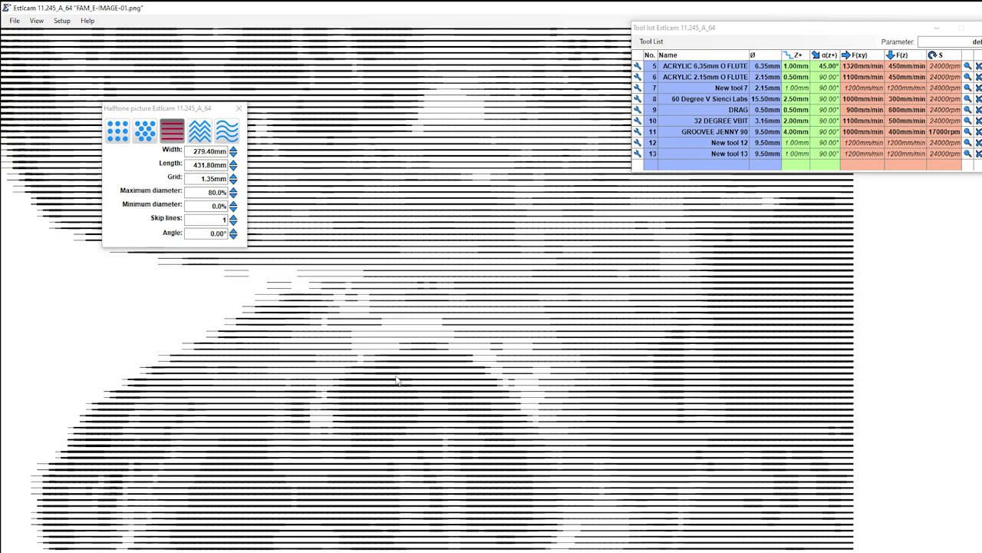
pyautogui.scroll(-2, 399, 378)
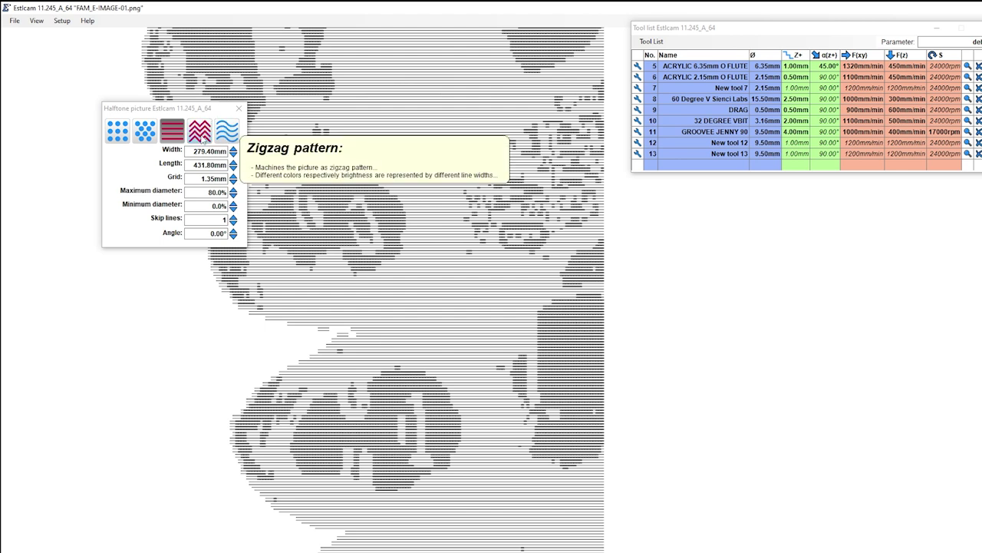
# Step: Try the zigzag pattern, switch to the wave pattern, and select the Grid value
pyautogui.click(203, 137)
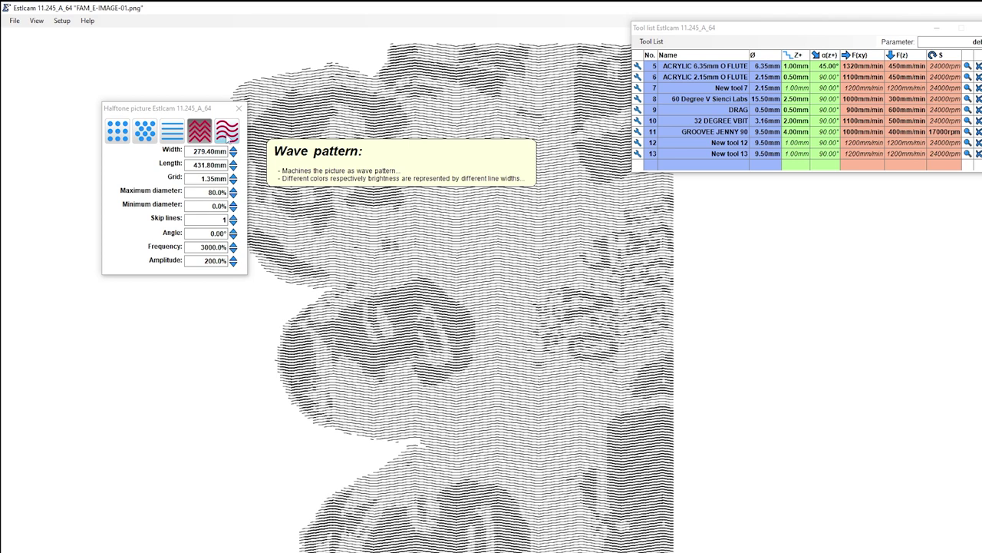
pyautogui.click(228, 133)
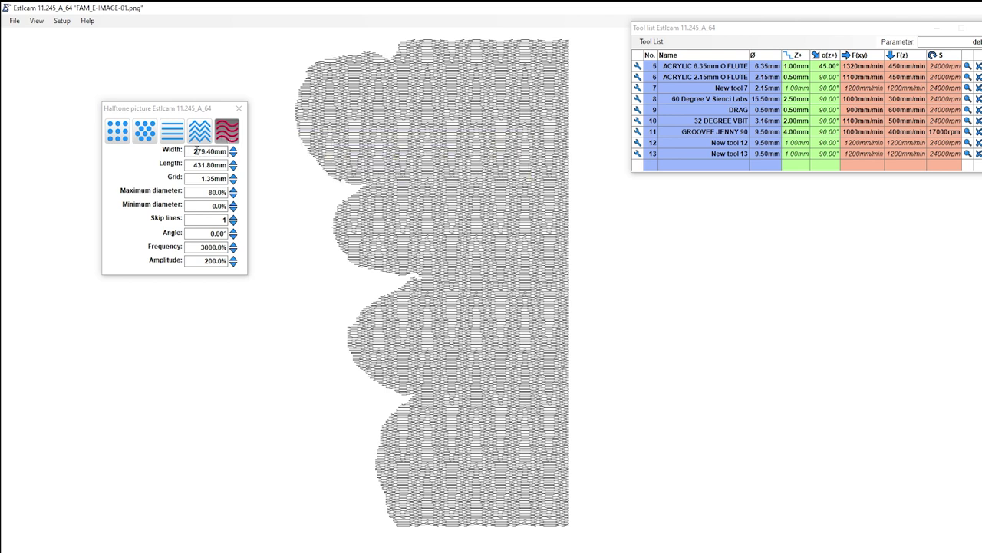
pyautogui.click(201, 178)
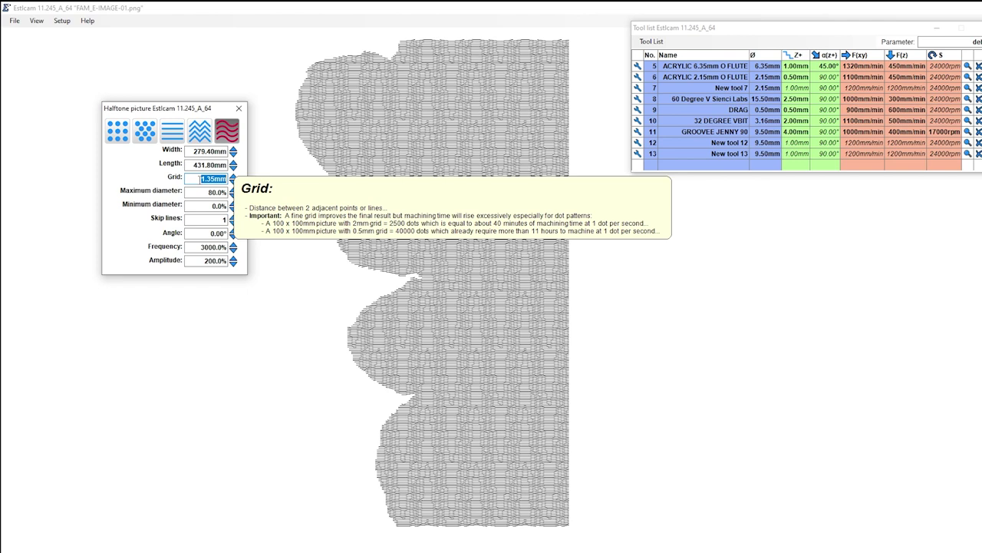
# Step: Preview a coarse 10 mm grid, then set the wave halftone grid to 1.5 mm
pyautogui.write('10')
pyautogui.press('Tab')
pyautogui.scroll(5, 433, 295)
pyautogui.scroll(-4, 433, 295)
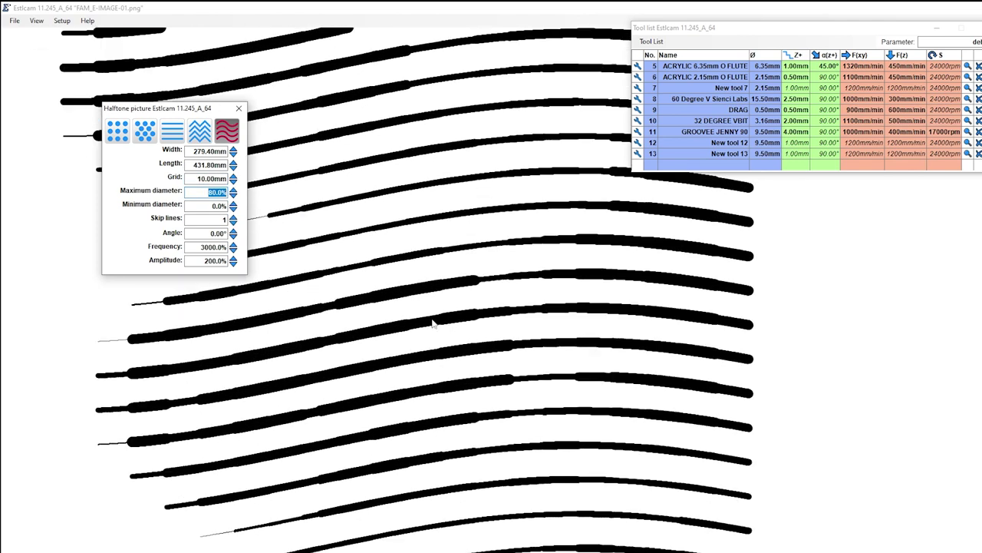
pyautogui.doubleClick(198, 179)
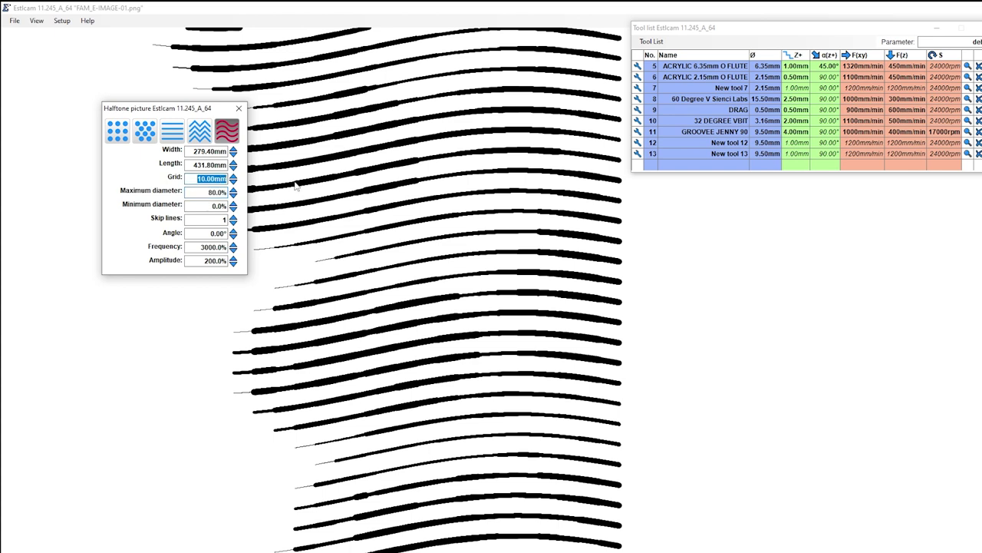
pyautogui.write('1.5')
pyautogui.press('Tab')
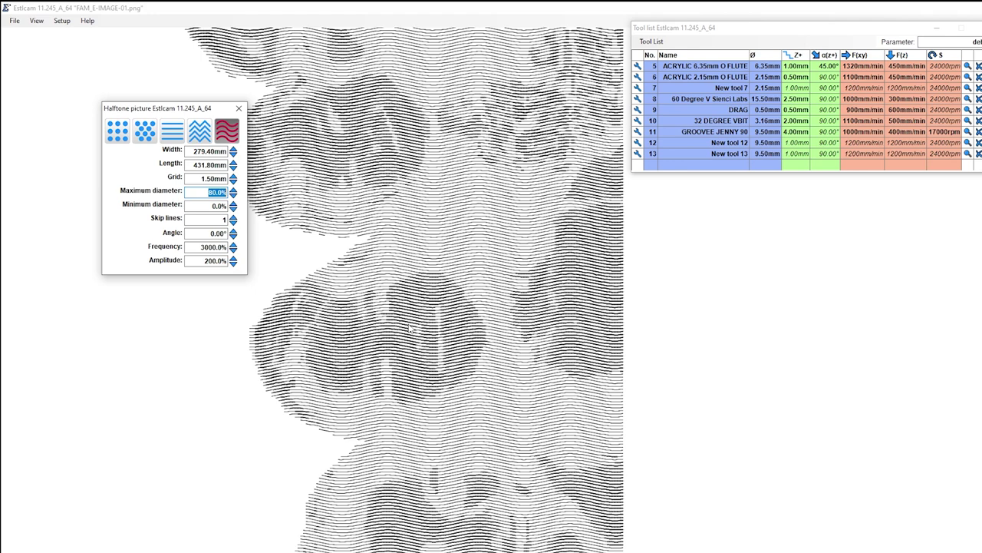
# Step: Preview the halftone with a 20% minimum diameter, then reset the minimum diameter to 0
pyautogui.press('Tab')
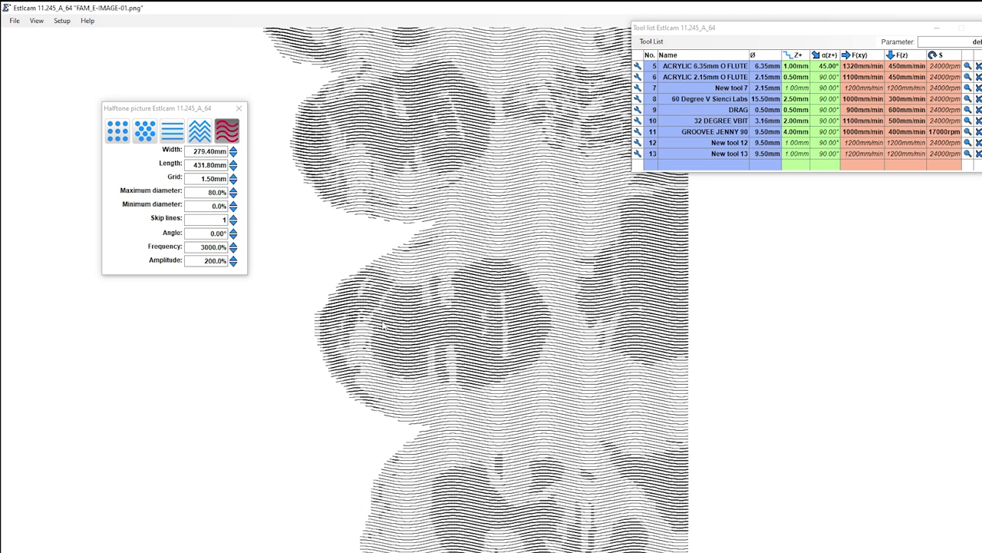
pyautogui.click(248, 236)
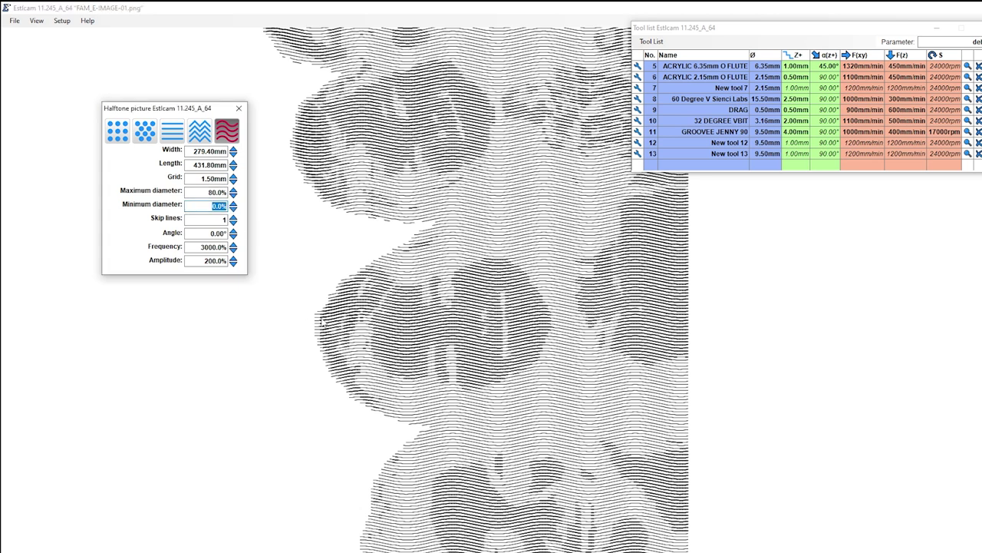
pyautogui.write('20')
pyautogui.press('Tab')
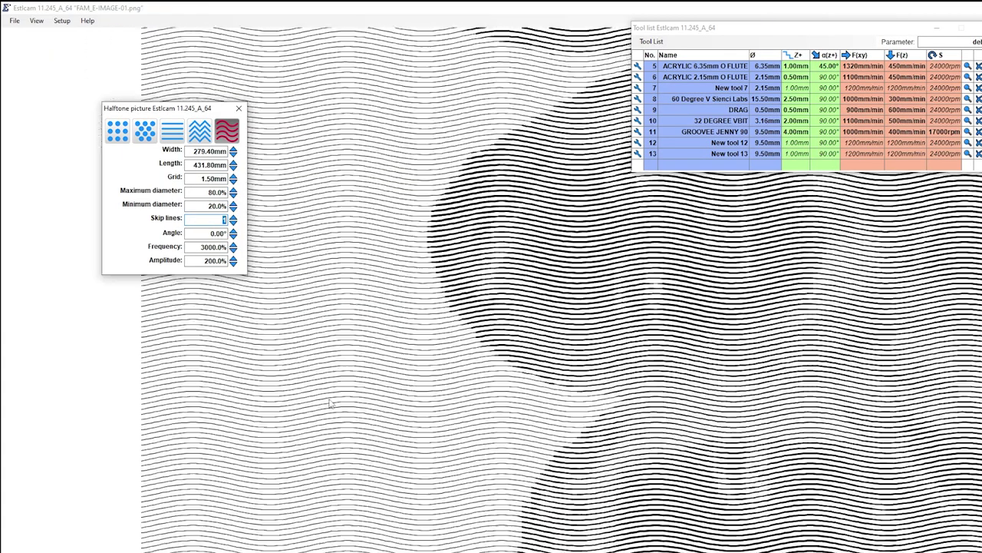
pyautogui.click(322, 394)
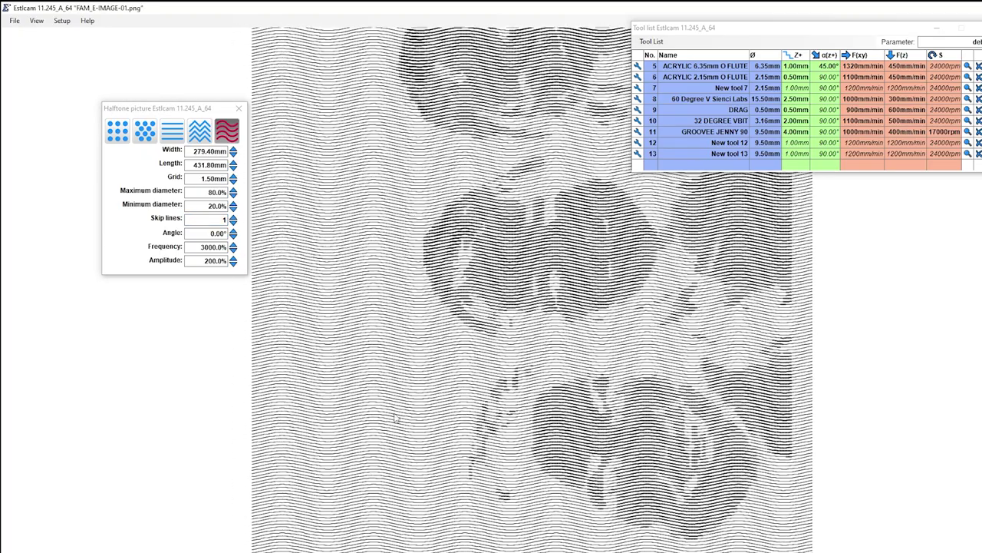
pyautogui.doubleClick(206, 206)
pyautogui.write('0')
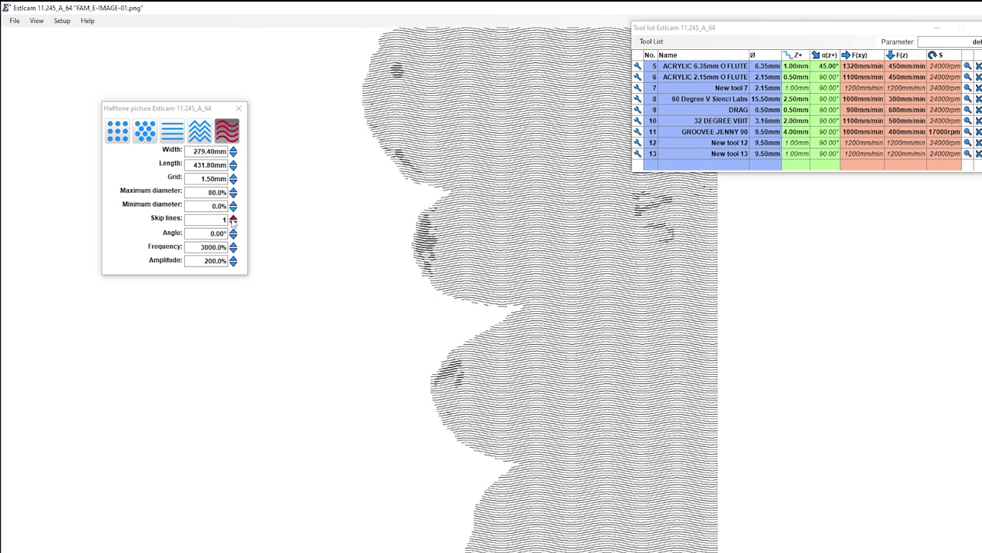
# Step: Raise skip lines twice to preview sparser waves, then restore skip lines to 1
pyautogui.click(234, 218)
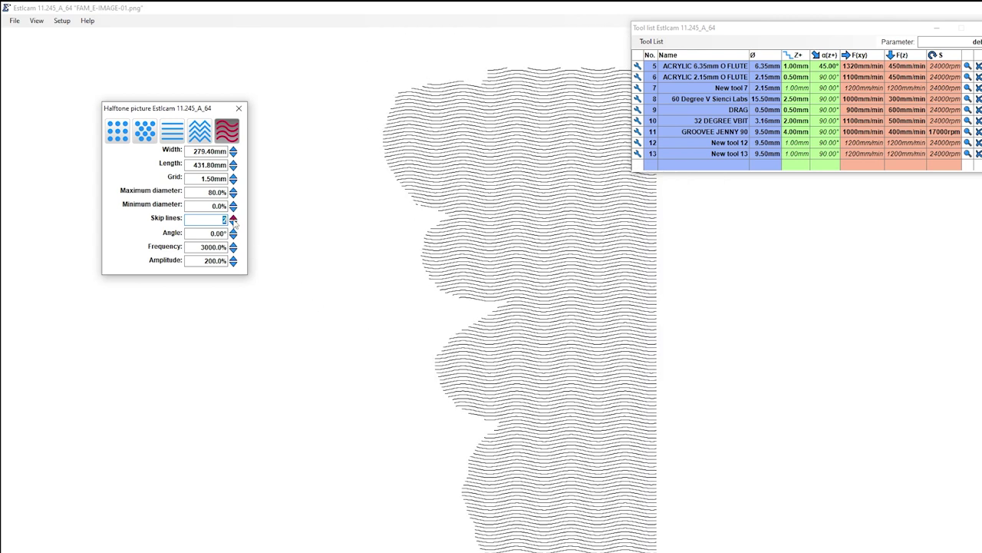
pyautogui.click(234, 219)
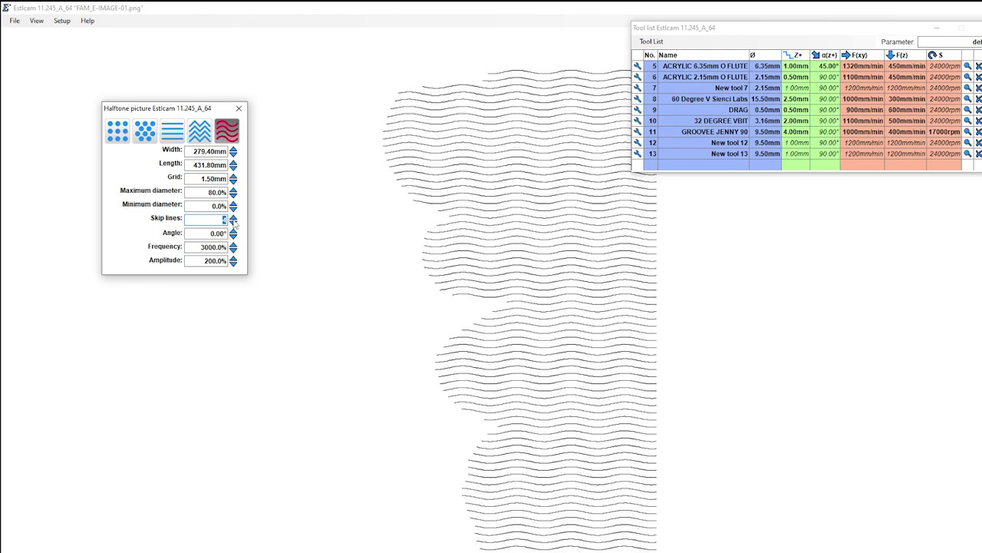
pyautogui.write('1')
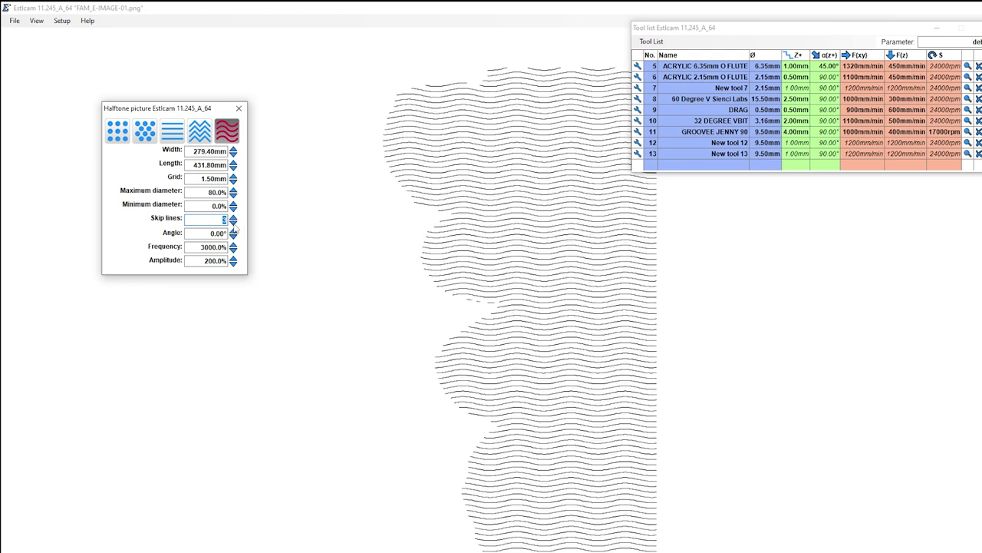
pyautogui.press('Tab')
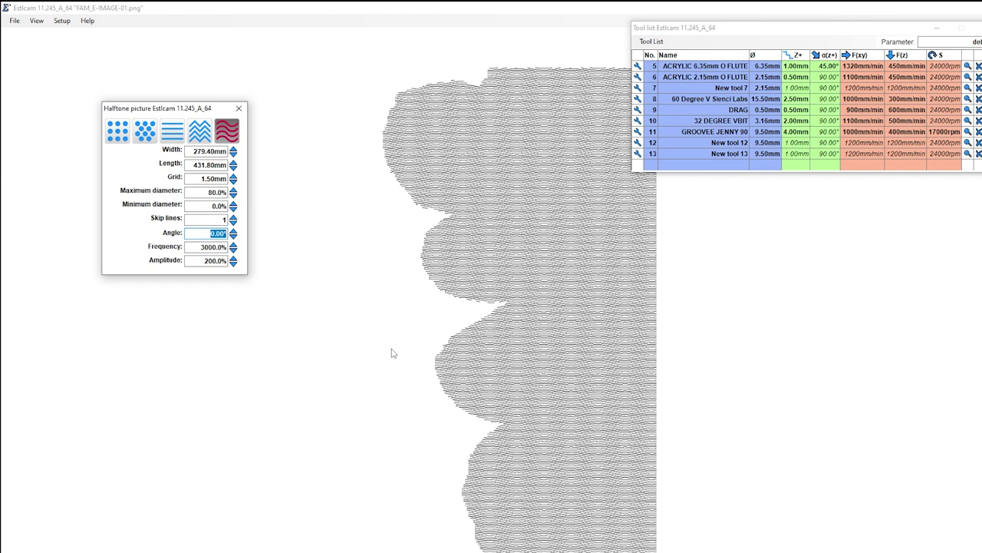
# Step: Tilt the wave lines to a 43° angle and inspect the re-rendered preview
pyautogui.write('43')
pyautogui.press('Tab')
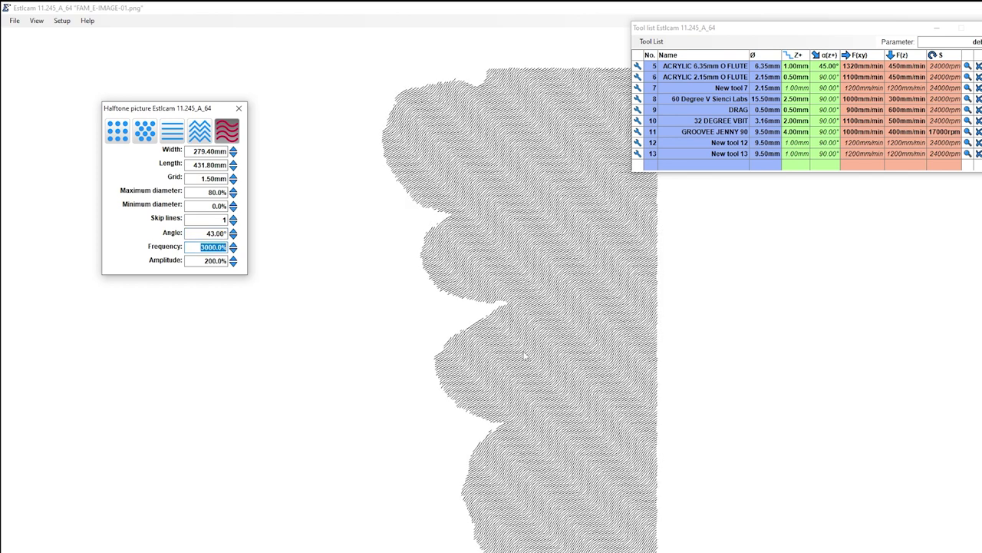
pyautogui.moveTo(526, 356); pyautogui.dragTo(480, 313, button='middle')
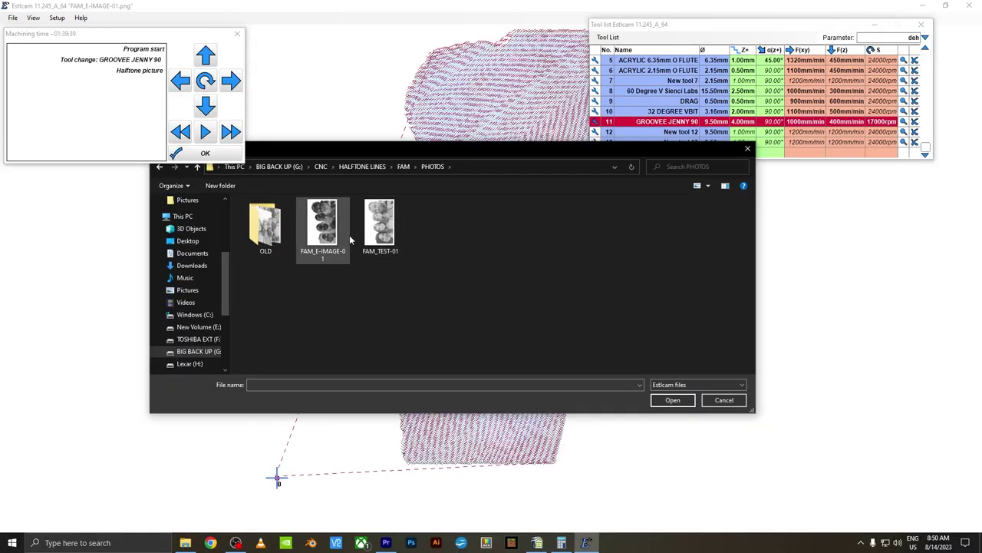
# Step: Open the FAM_TEST-01 image and accept its picture processing as a halftone
pyautogui.click(384, 219)
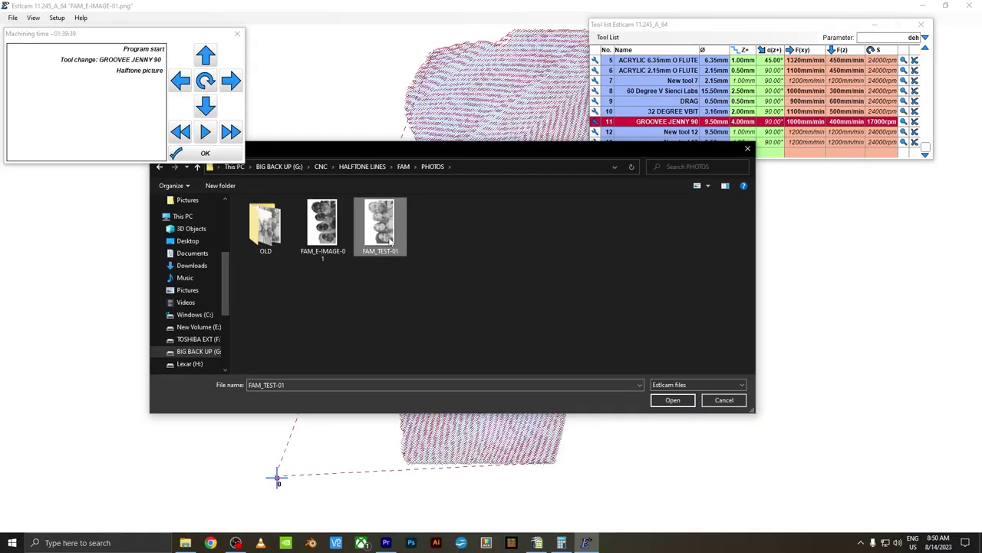
pyautogui.click(671, 399)
pyautogui.click(480, 264)
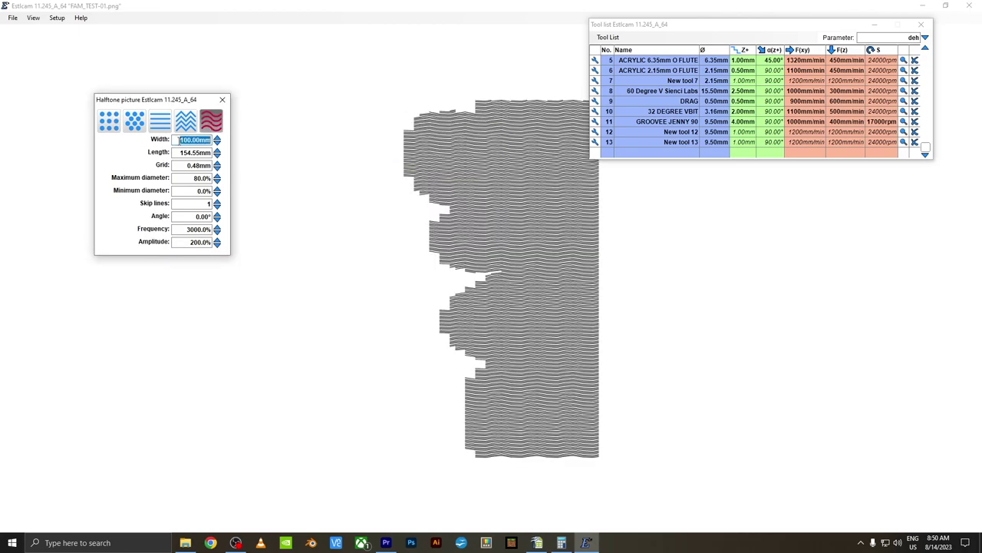
# Step: Enter width 279.4, length 431.8, grid 1.5, frequency 6000, amplitude 400 and angle 43°
pyautogui.write('279.4')
pyautogui.press('Tab')
pyautogui.write('431.8')
pyautogui.press('Tab')
pyautogui.write('1.5')
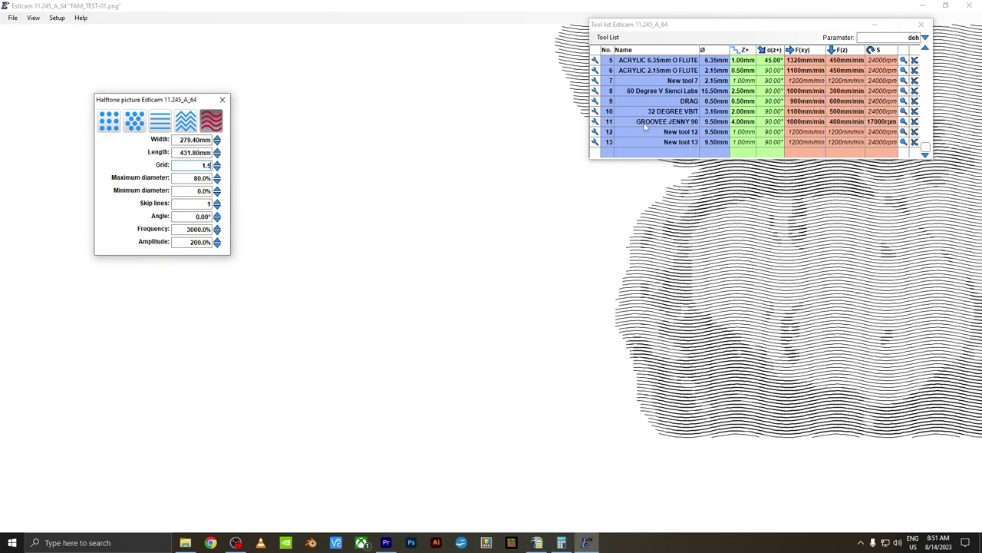
pyautogui.press('Tab')
pyautogui.press('Tab')
pyautogui.press('Tab')
pyautogui.press('Tab')
pyautogui.press('Tab')
pyautogui.write('6000')
pyautogui.press('Tab')
pyautogui.write('400')
pyautogui.scroll(5, 509, 382)
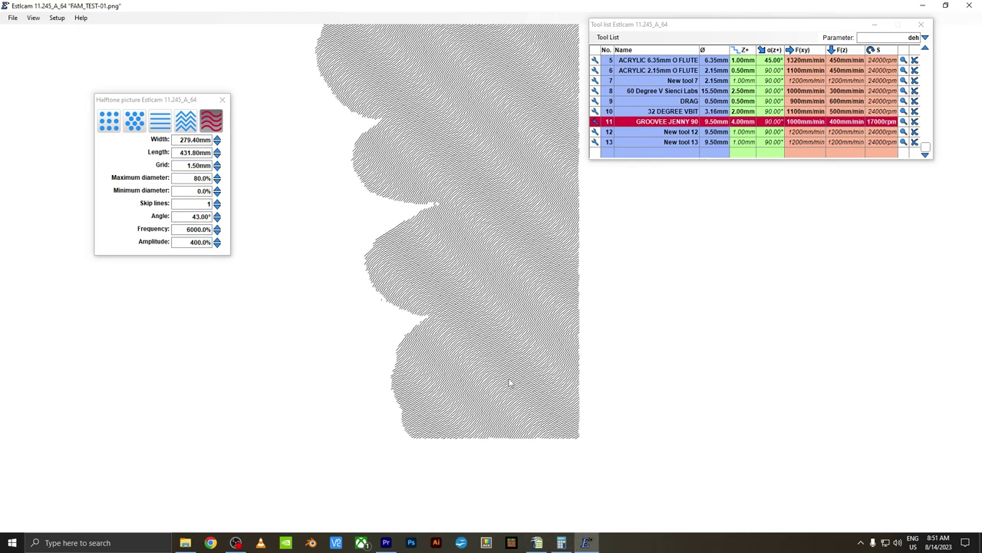
pyautogui.hotkey('shift', 'Tab')
pyautogui.hotkey('shift', 'Tab')
pyautogui.write('43')
pyautogui.press('Return')
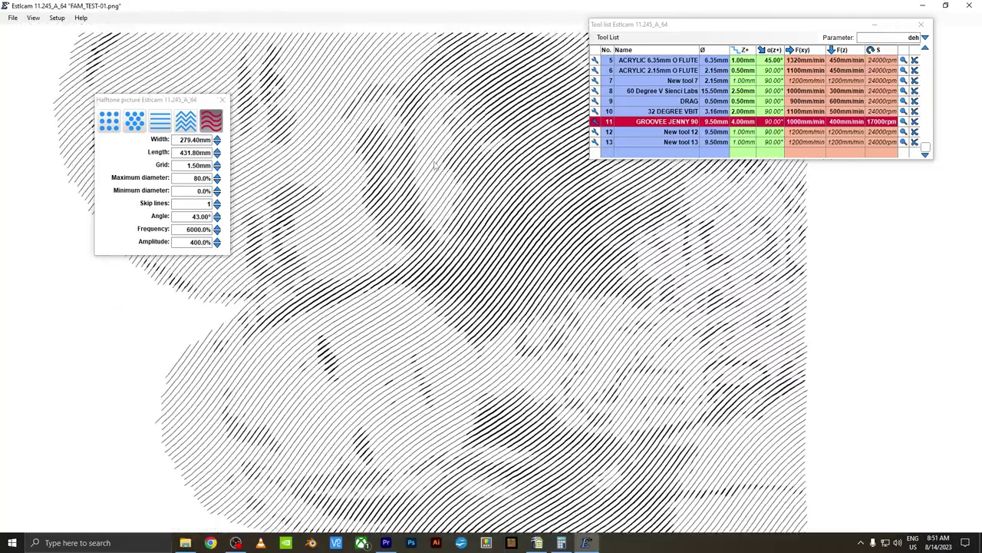
pyautogui.moveTo(435, 164); pyautogui.dragTo(423, 379, button='middle')
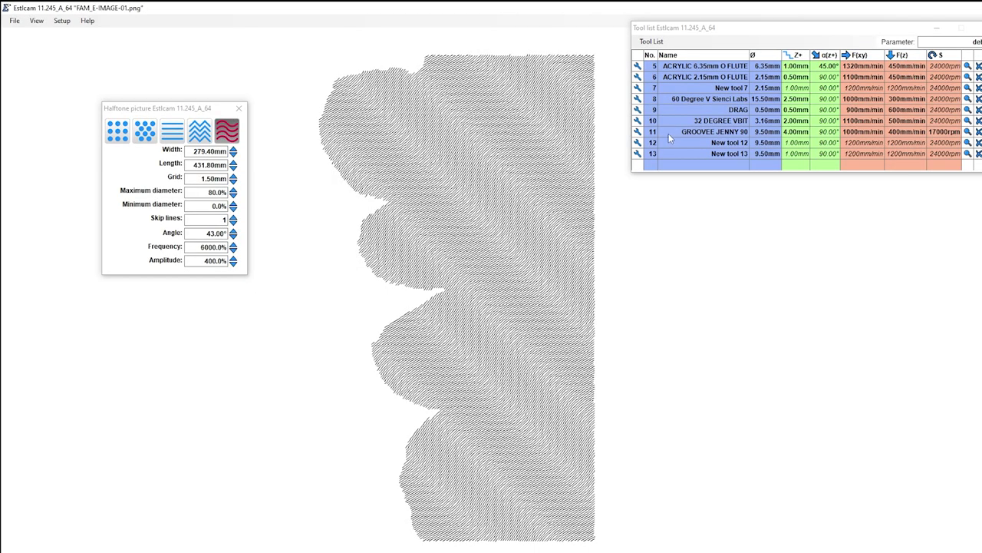
# Step: Select tool 11 GROOVEE JENNY 90 for the wave-line halftone
pyautogui.click(670, 134)
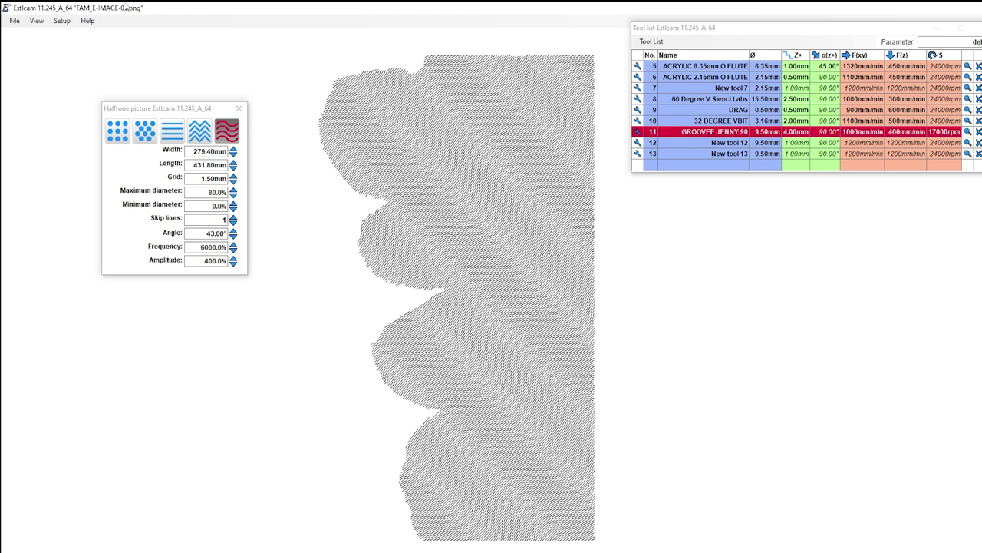
# Step: Bring the OpenOffice Calc SETTINGS.ods window in from the left edge
pyautogui.moveTo(0, 115); pyautogui.dragTo(642, 69)
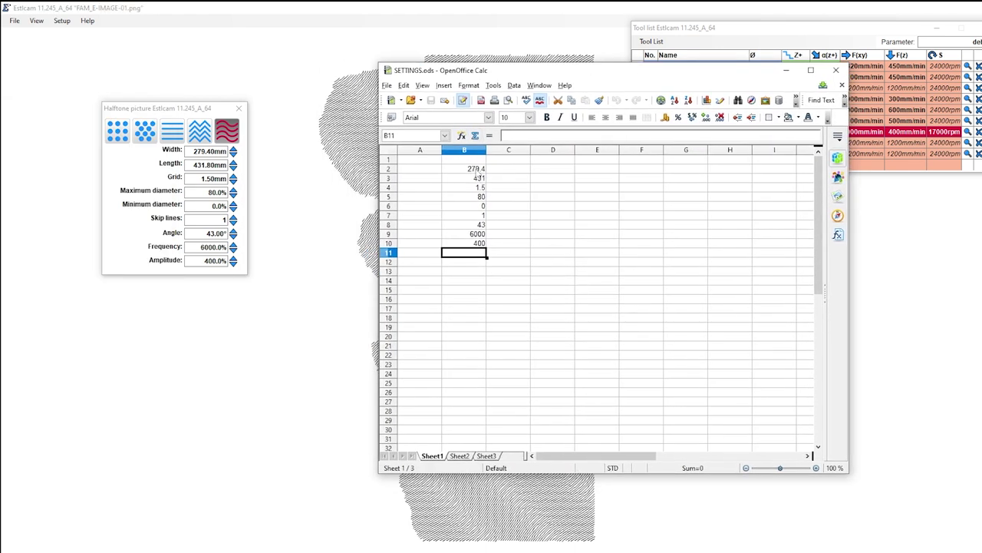
# Step: Select B2:B10 in SETTINGS.ods to review the stored halftone values
pyautogui.moveTo(478, 172); pyautogui.dragTo(480, 243)
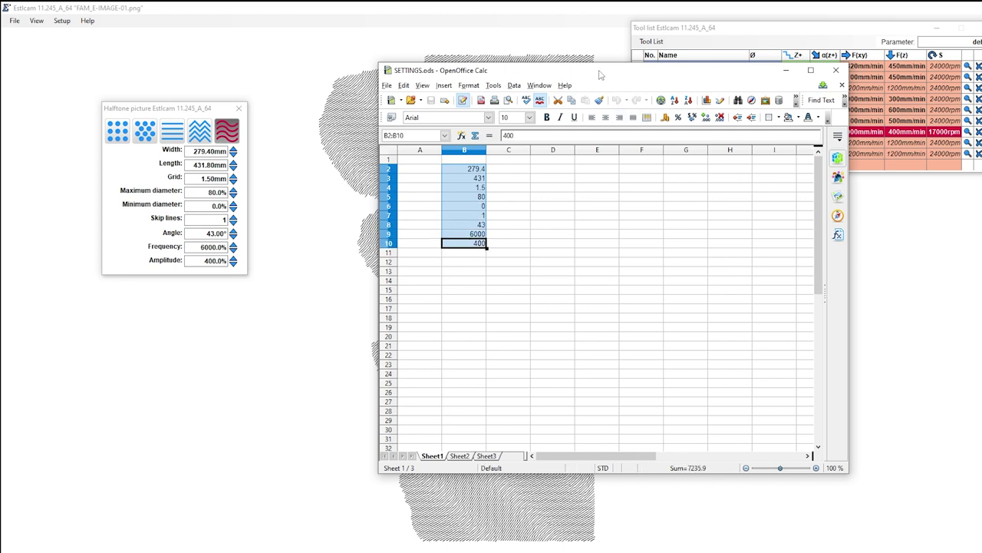
# Step: Move the Calc window off the left screen edge to uncover the halftone
pyautogui.moveTo(601, 74); pyautogui.dragTo(0, 108)
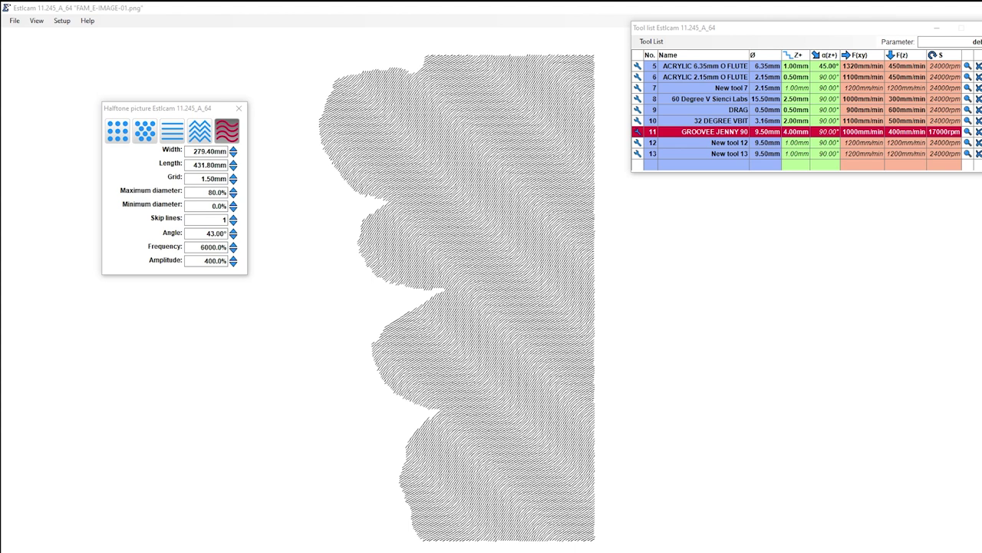
# Step: Save the CNC program as family_ht_g in FAM's New folder
pyautogui.click(15, 21)
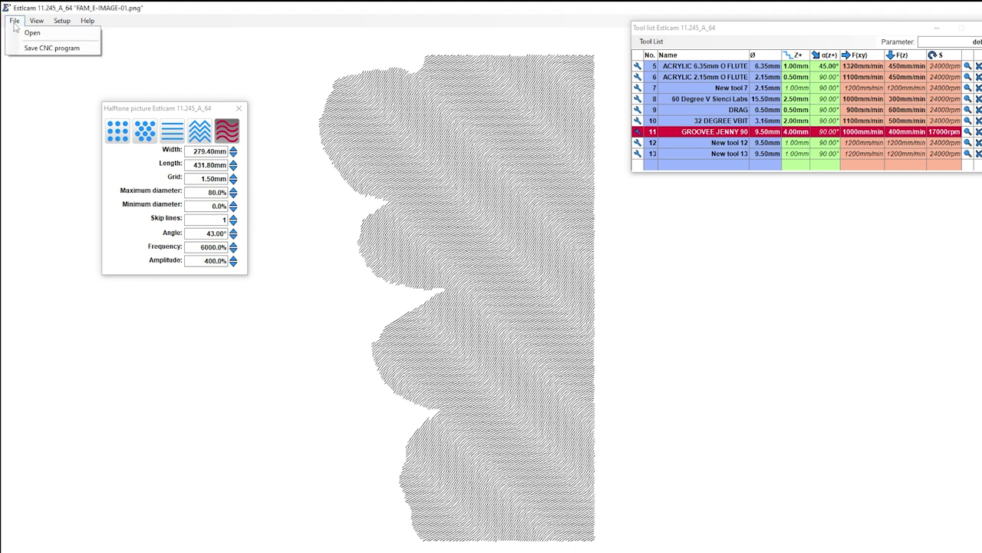
pyautogui.click(46, 47)
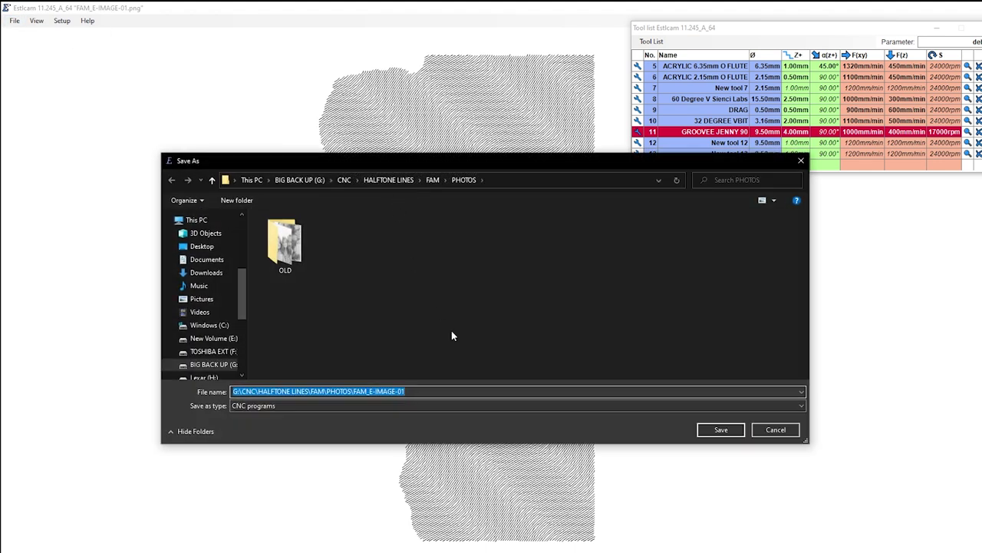
pyautogui.click(430, 180)
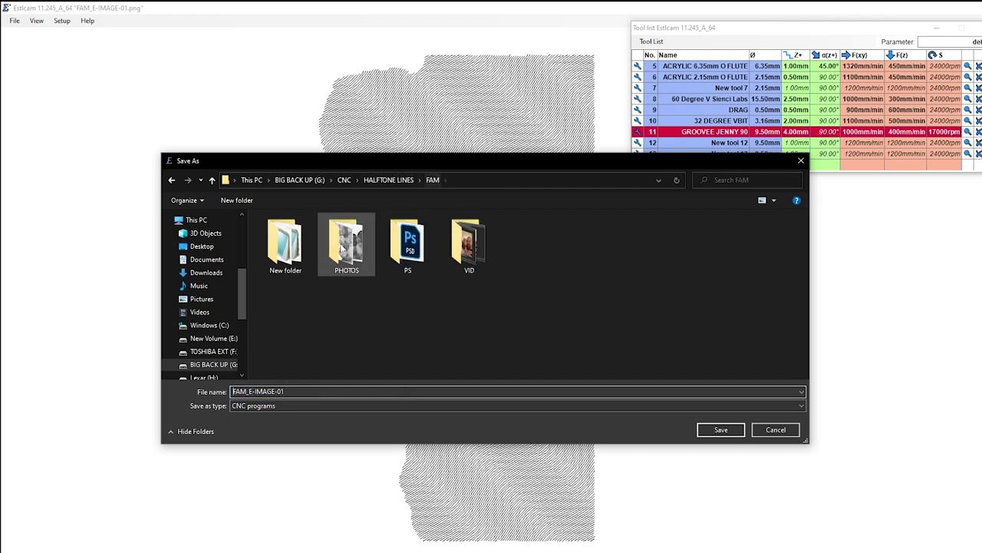
pyautogui.doubleClick(297, 264)
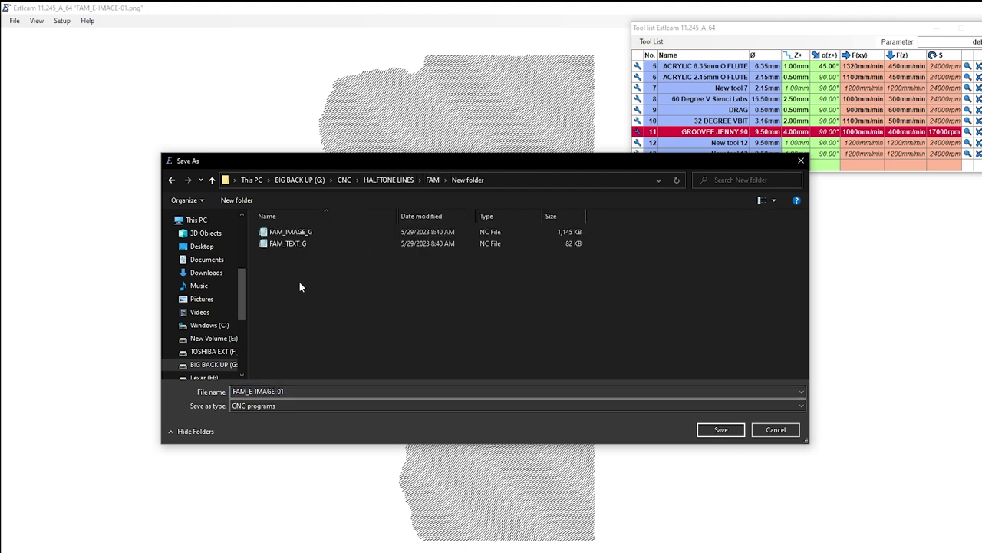
pyautogui.doubleClick(258, 391)
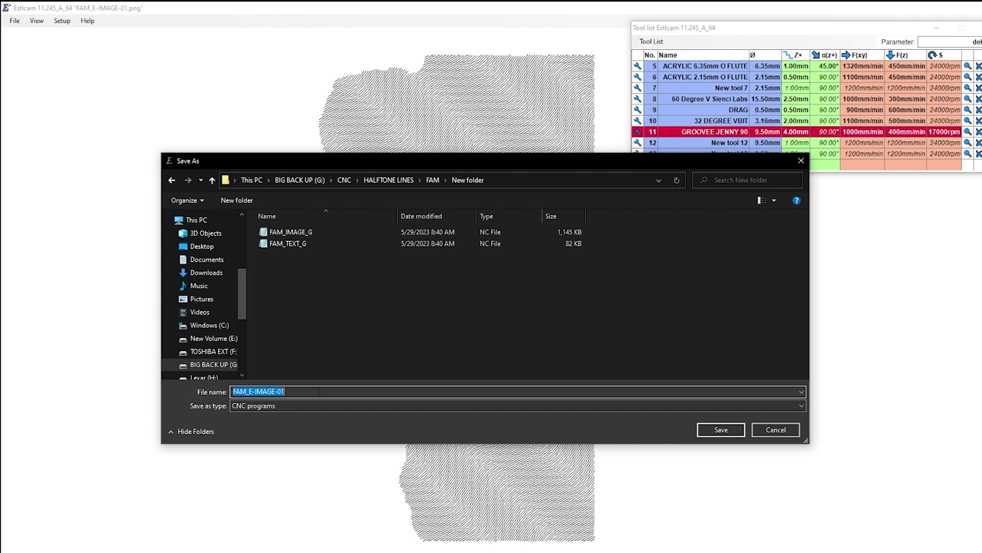
pyautogui.write('family_ht')
pyautogui.write('_g')
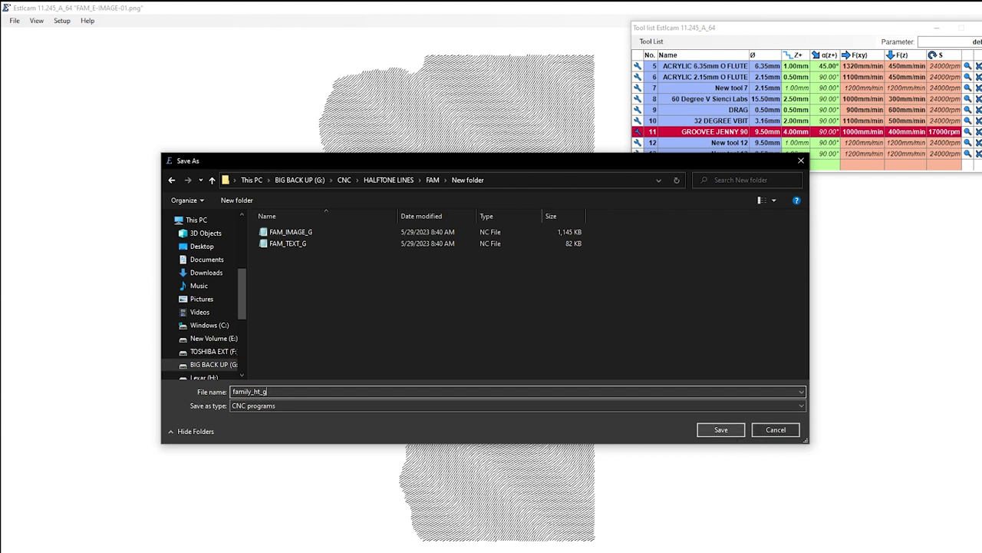
pyautogui.click(705, 434)
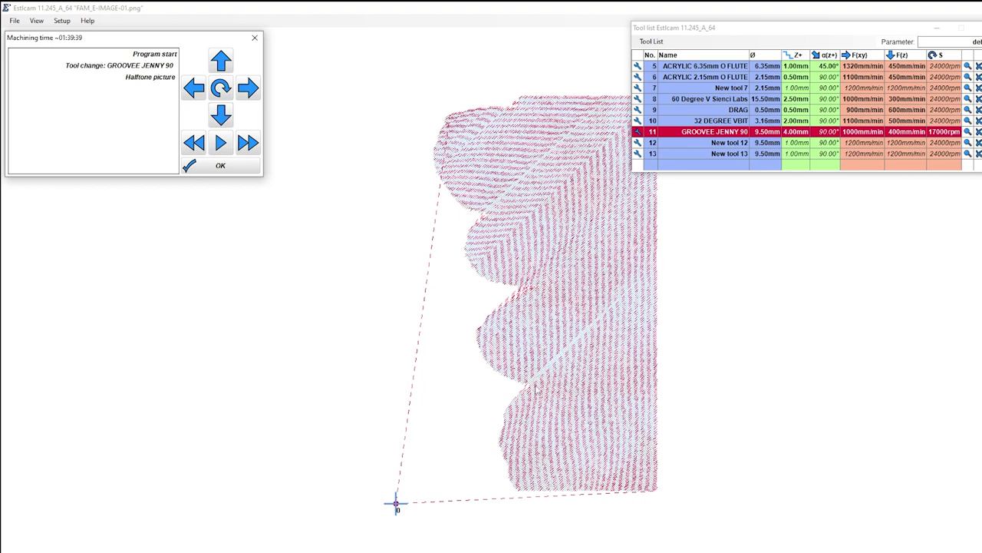
# Step: Play the machining simulation and fast-forward it twice to trace the portrait quickly
pyautogui.click(528, 432)
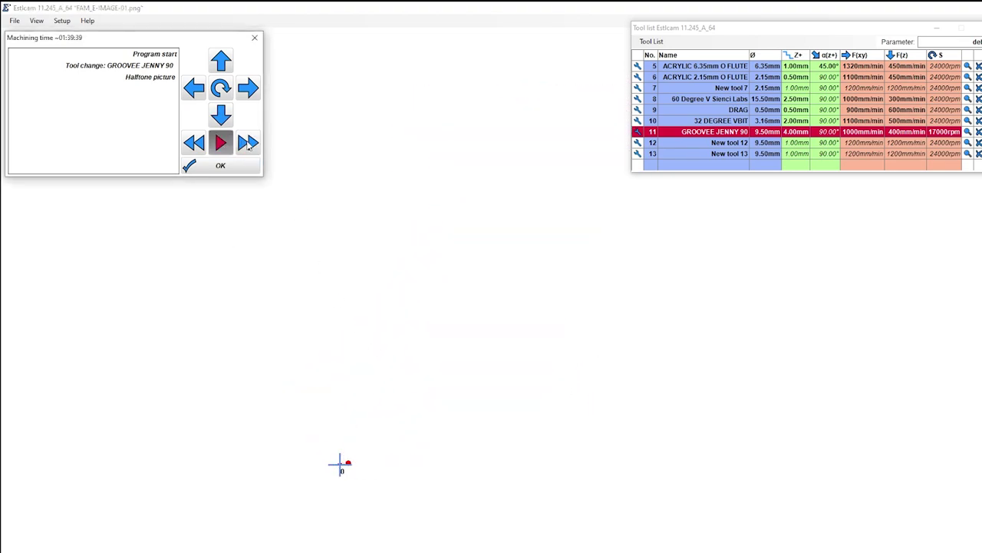
pyautogui.click(249, 144)
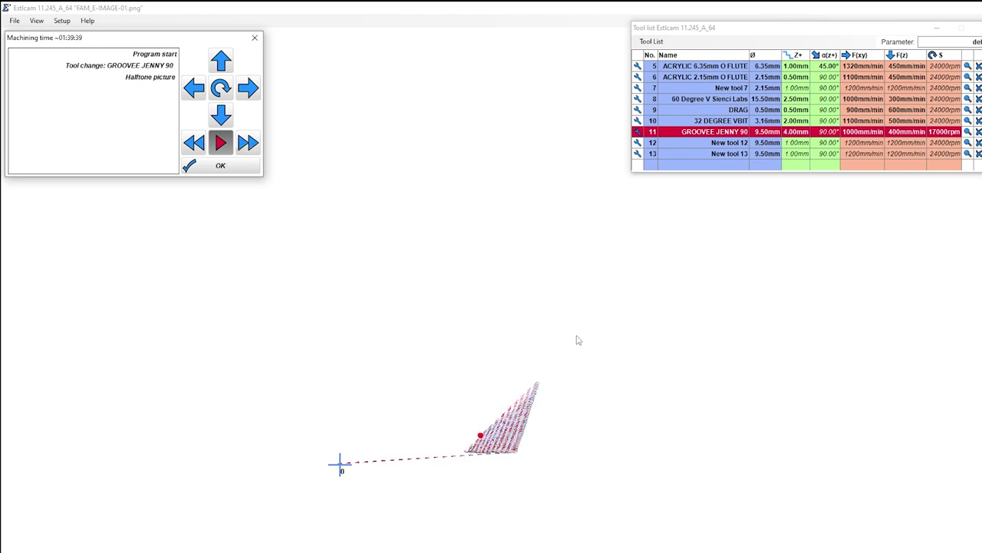
pyautogui.scroll(1, 568, 362)
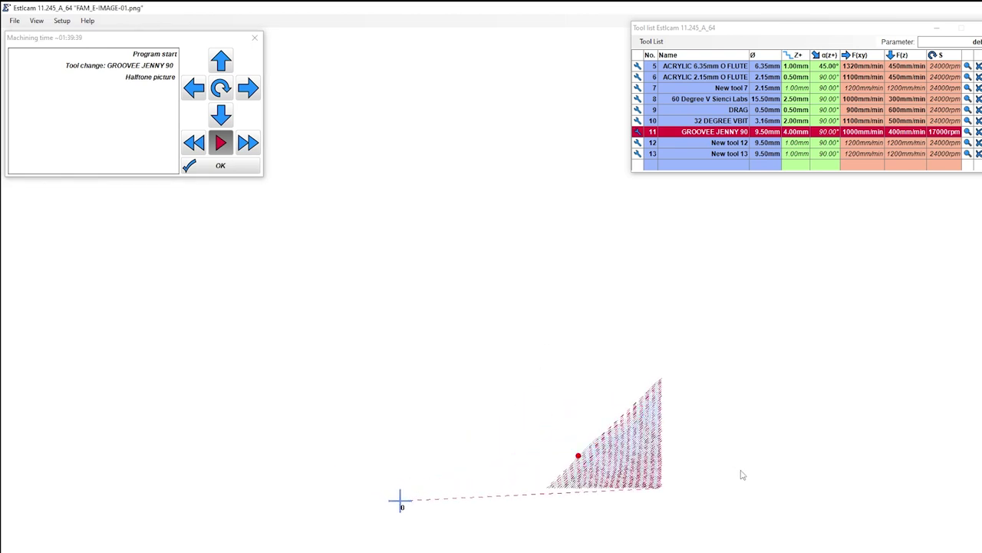
pyautogui.click(248, 143)
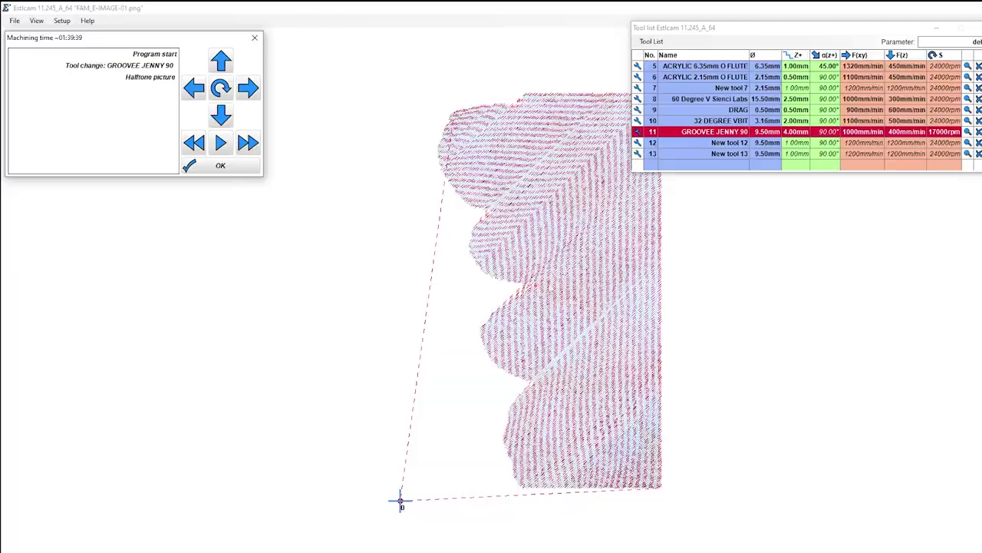
pyautogui.scroll(5, 550, 288)
# Step: Import the Family SVG text with its width adjusted to 279 mm
pyautogui.scroll(-5, 458, 76)
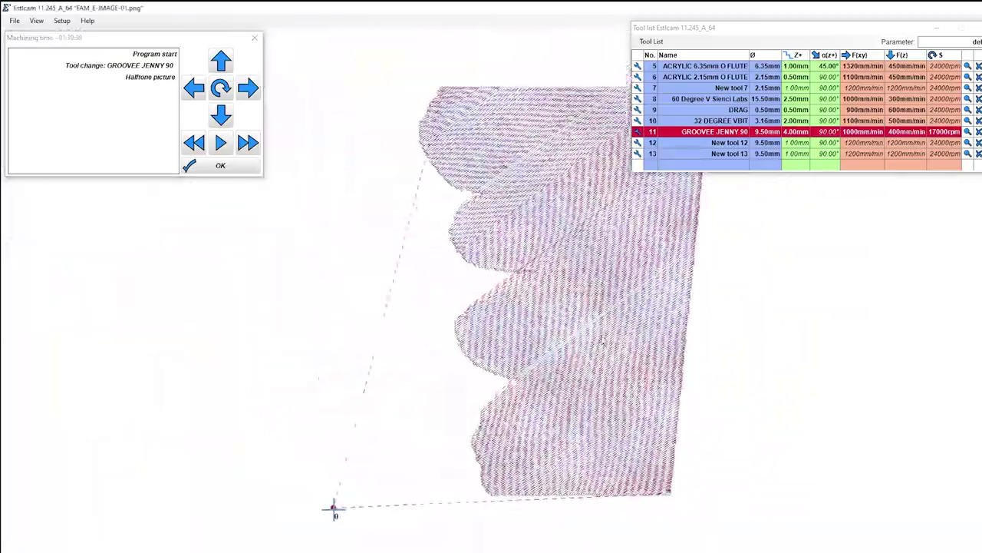
pyautogui.moveTo(458, 307); pyautogui.dragTo(458, 384, button='middle')
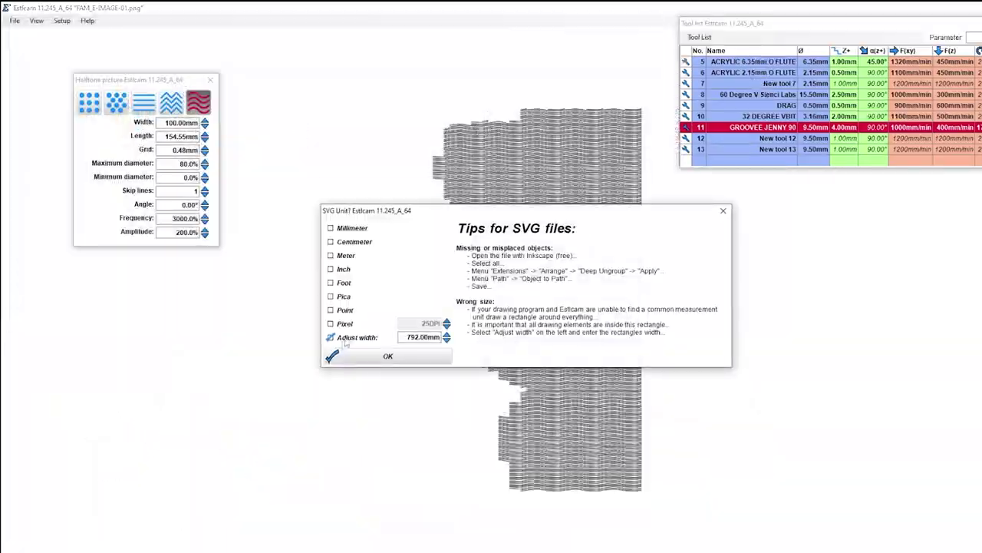
pyautogui.doubleClick(412, 338)
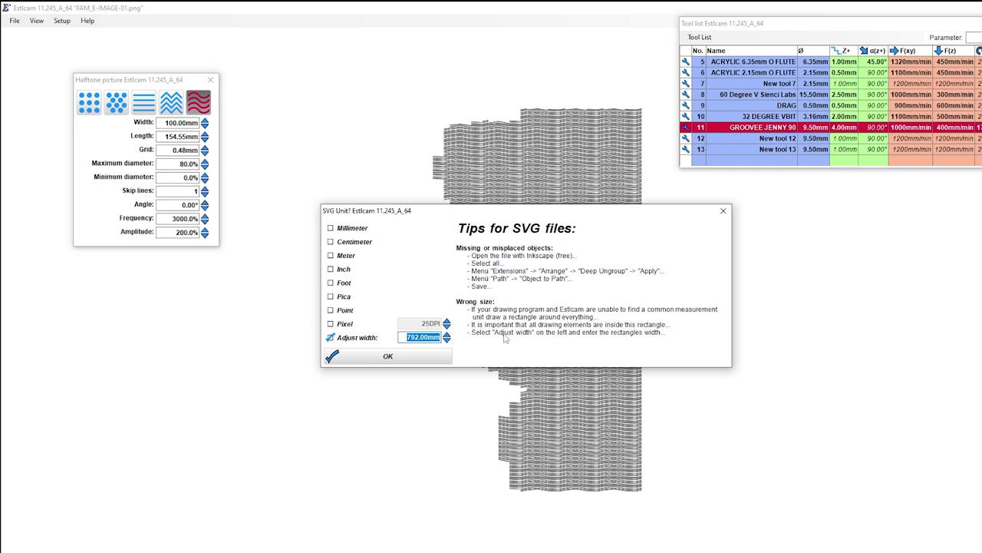
pyautogui.write('279.4')
pyautogui.click(391, 354)
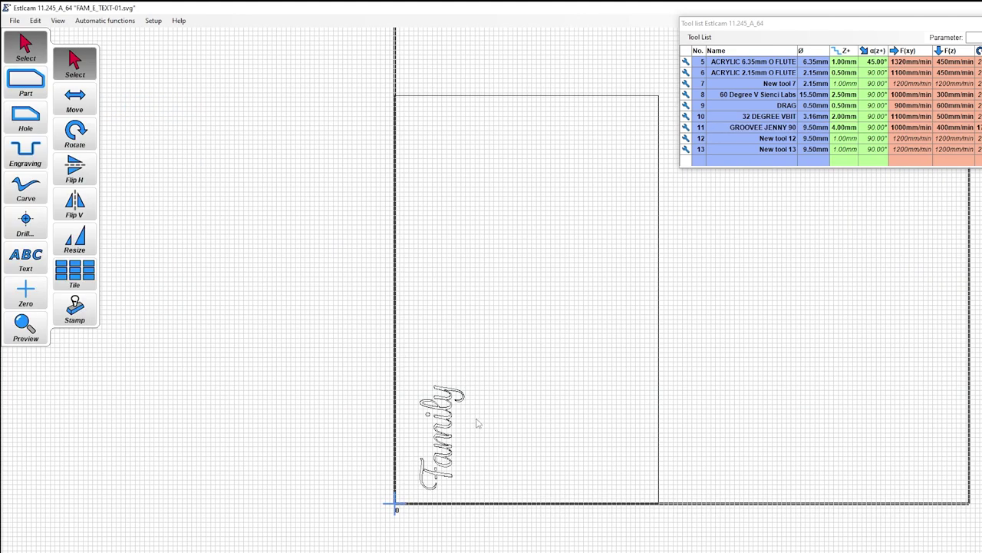
# Step: Add a GROOVEE JENNY 90 V-carve toolpath to the letter F
pyautogui.scroll(3, 467, 427)
pyautogui.moveTo(471, 427); pyautogui.dragTo(502, 333, button='right')
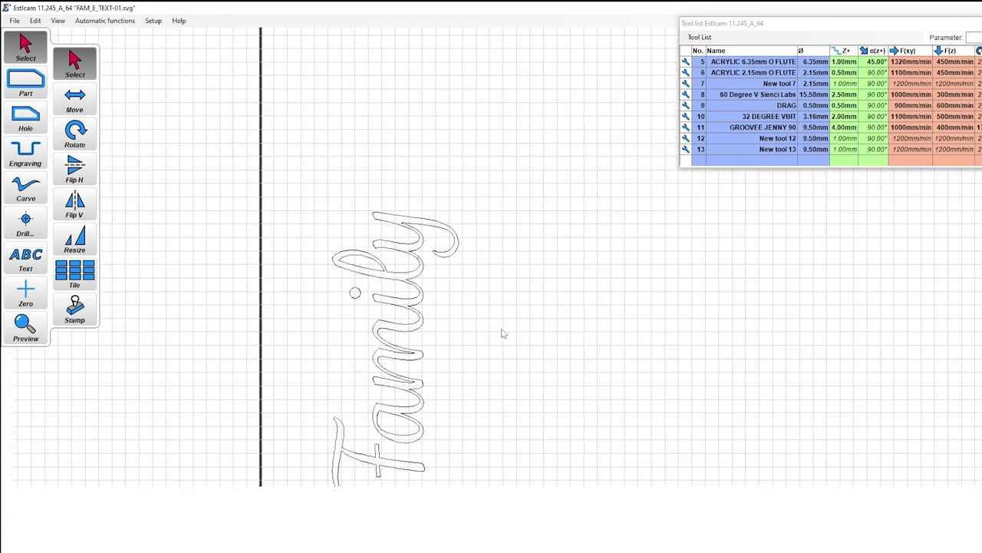
pyautogui.click(723, 129)
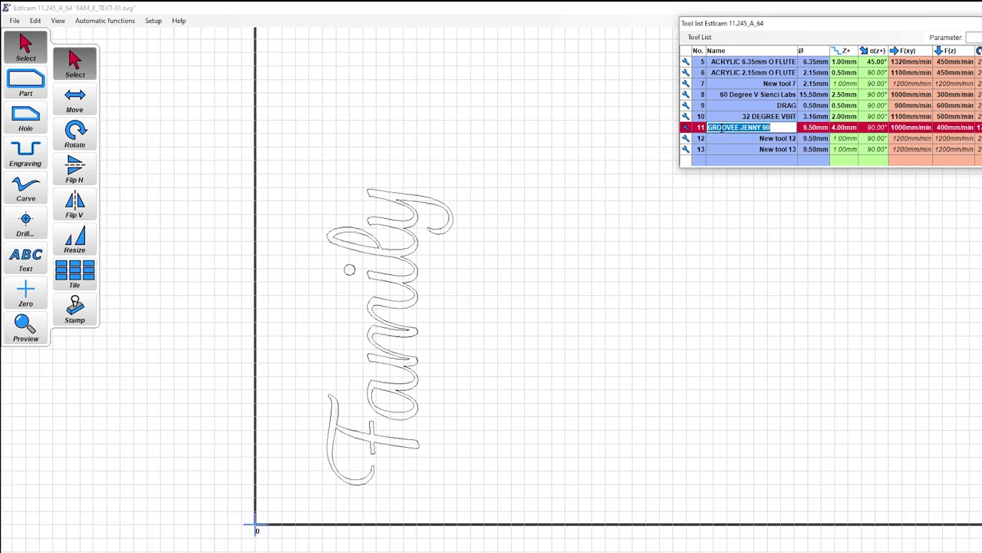
pyautogui.click(25, 188)
pyautogui.click(361, 468)
pyautogui.scroll(5, 362, 468)
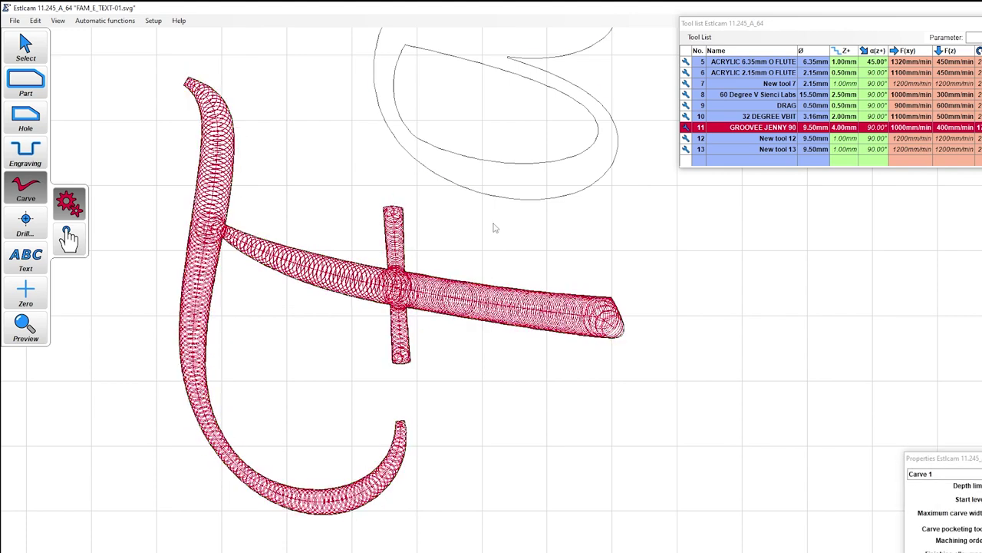
# Step: Give the next loop of the 'Family' lettering a Carve toolpath and bring the lower letters into view
pyautogui.click(510, 198)
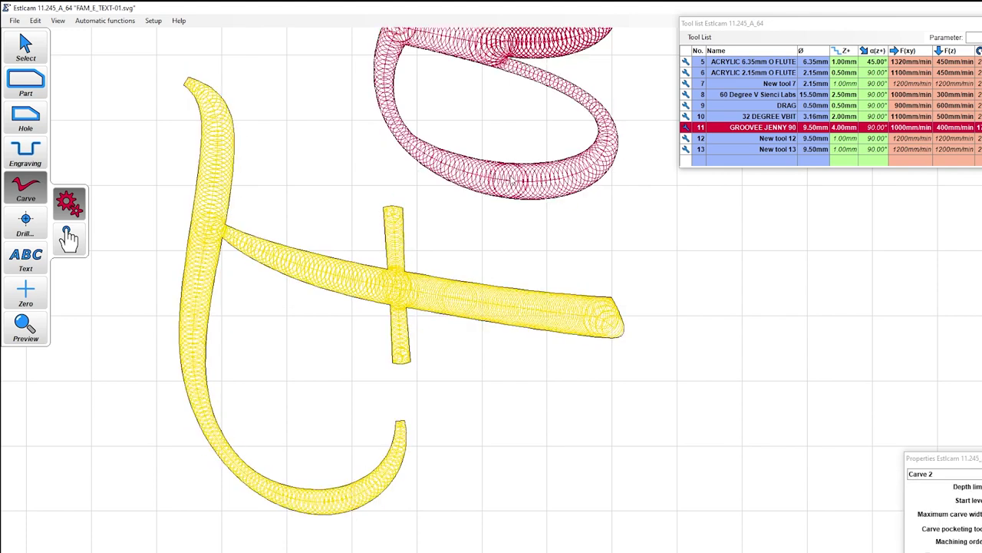
pyautogui.moveTo(526, 202); pyautogui.dragTo(520, 415, button='right')
pyautogui.moveTo(502, 131); pyautogui.dragTo(456, 274, button='right')
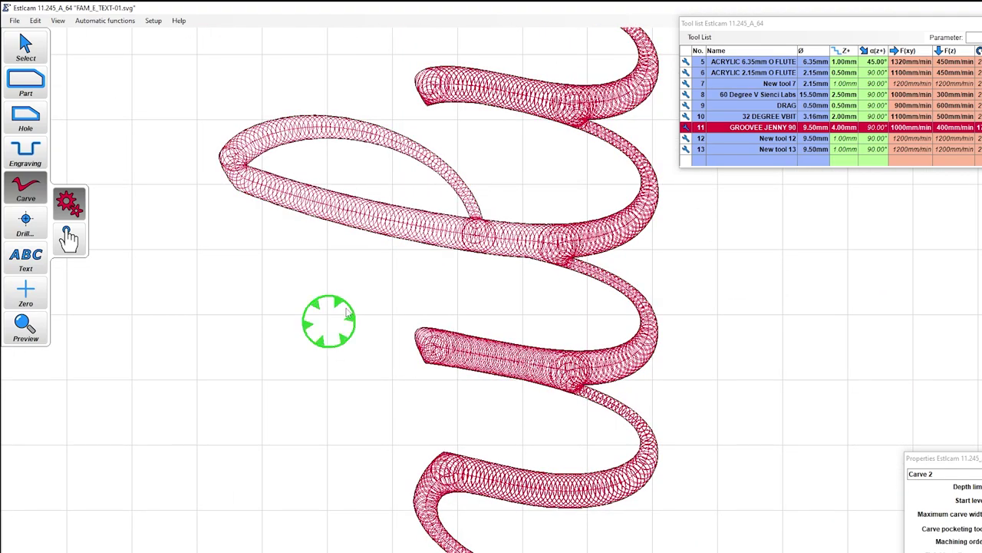
pyautogui.scroll(-5, 353, 368)
# Step: Save the text carve as CNC program FAM_TEXT_G in the GCODE folder
pyautogui.click(15, 20)
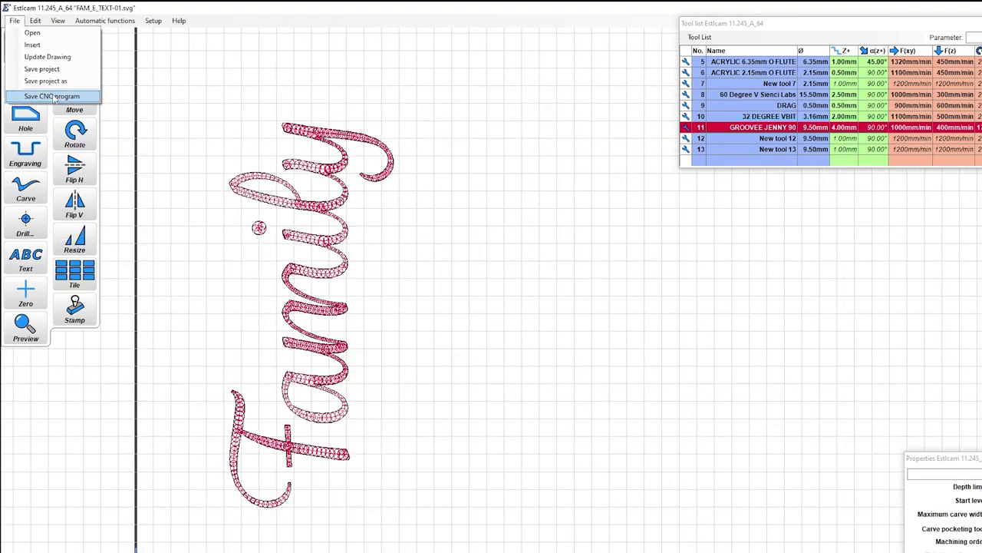
pyautogui.click(61, 96)
pyautogui.doubleClick(127, 130)
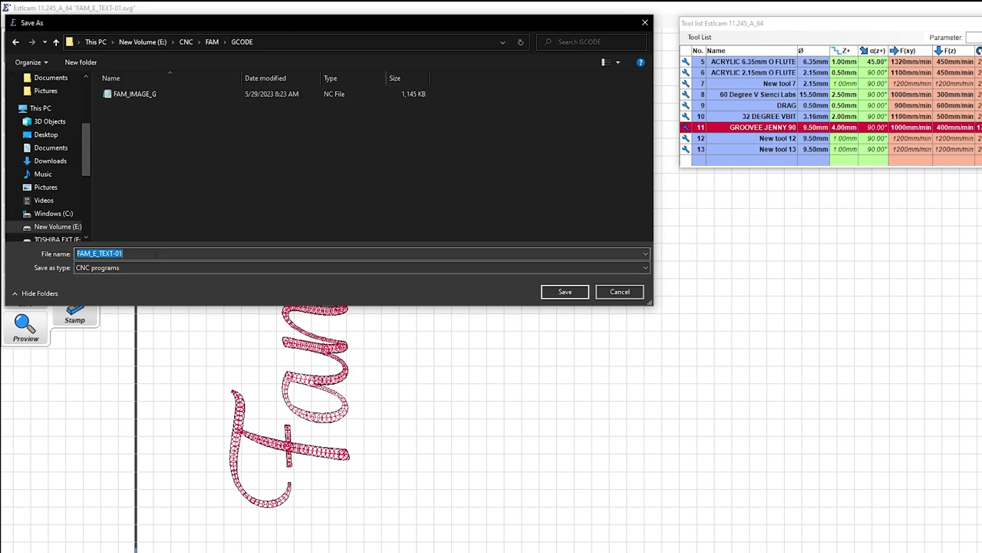
pyautogui.write('FAM_TEX')
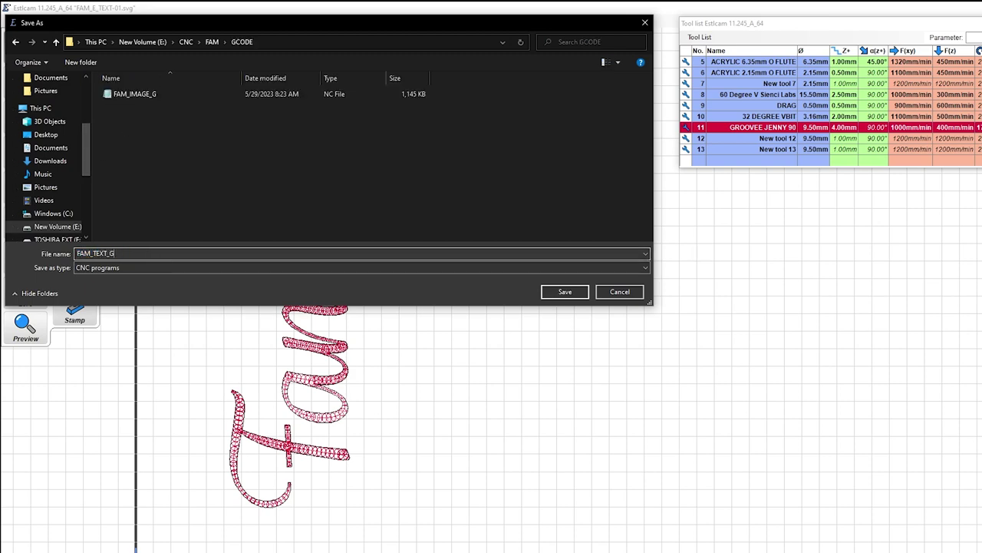
pyautogui.press('Return')
pyautogui.click(214, 170)
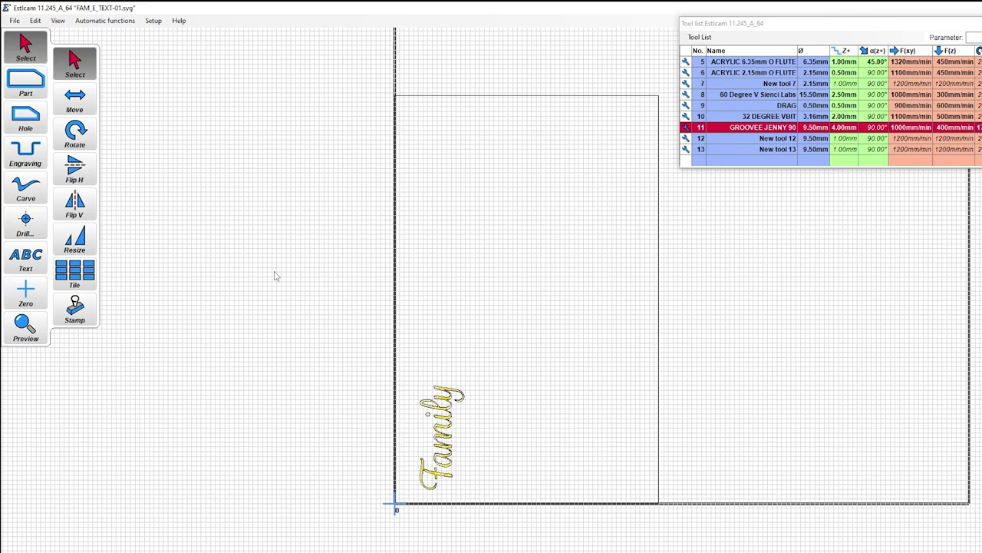